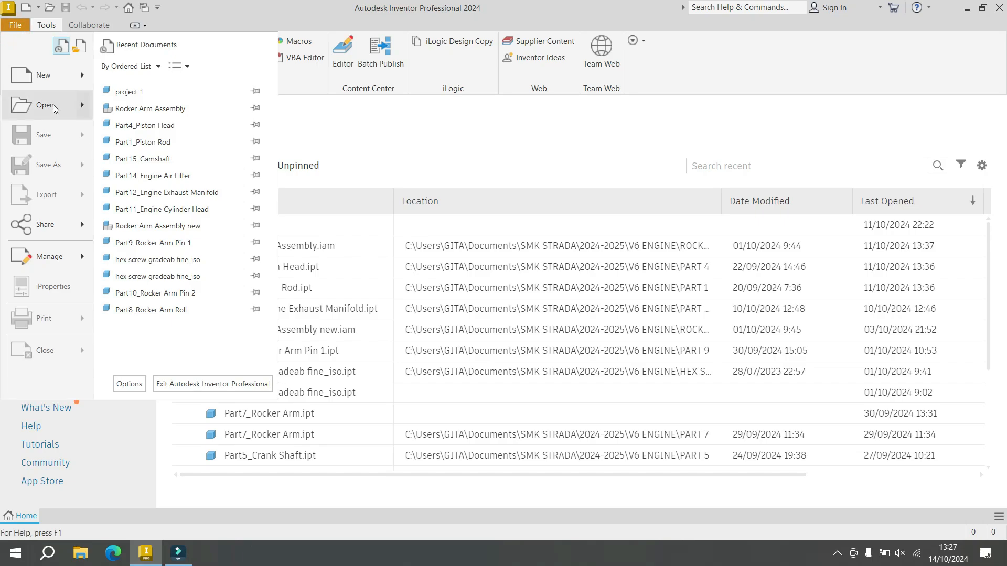
- Create a part from the metric Standard (mm).ipt template and start a 2D sketch on the XZ plane
{"action": "left_click", "coordinate": [39, 73]}
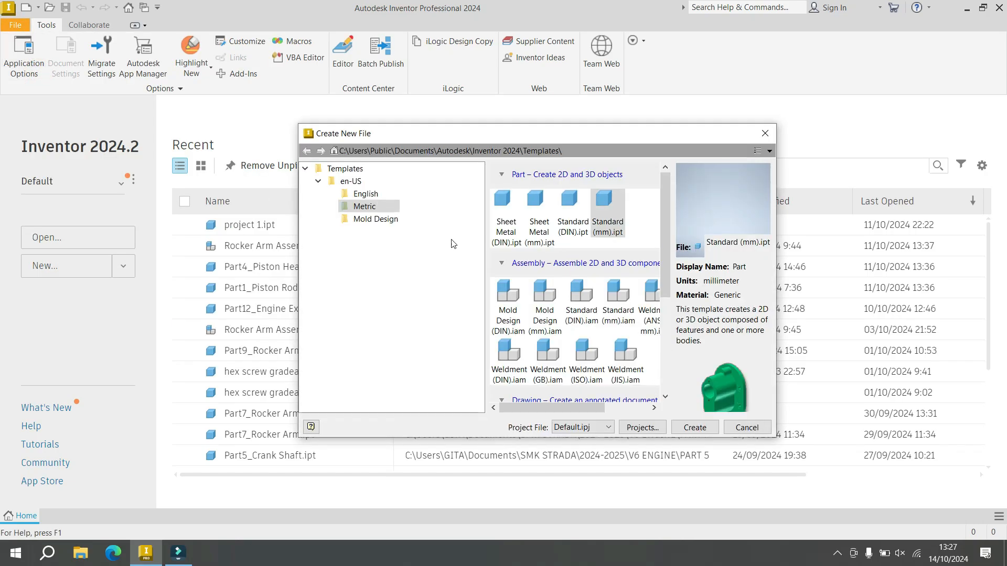
{"action": "double_click", "coordinate": [599, 223]}
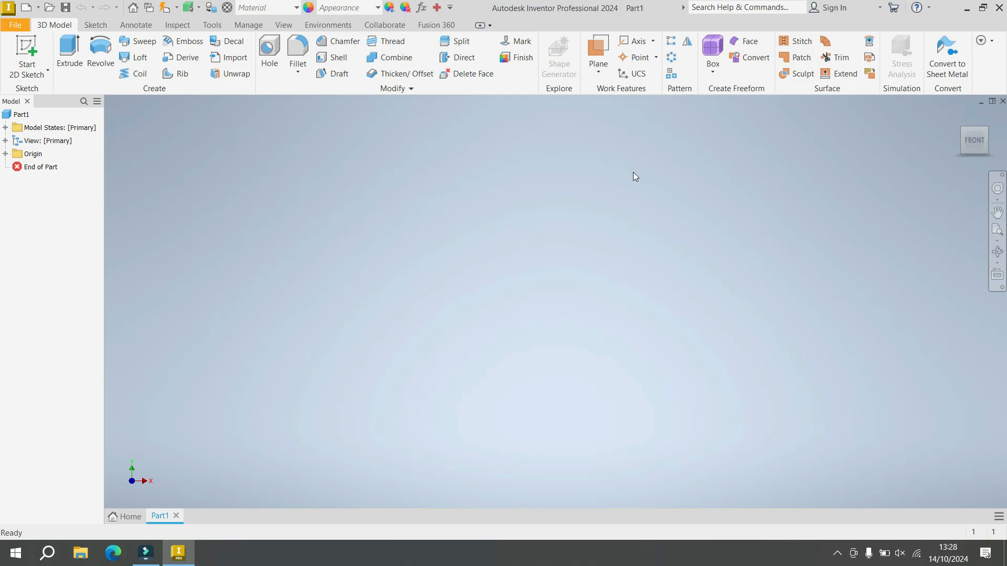
{"action": "left_click", "coordinate": [34, 40]}
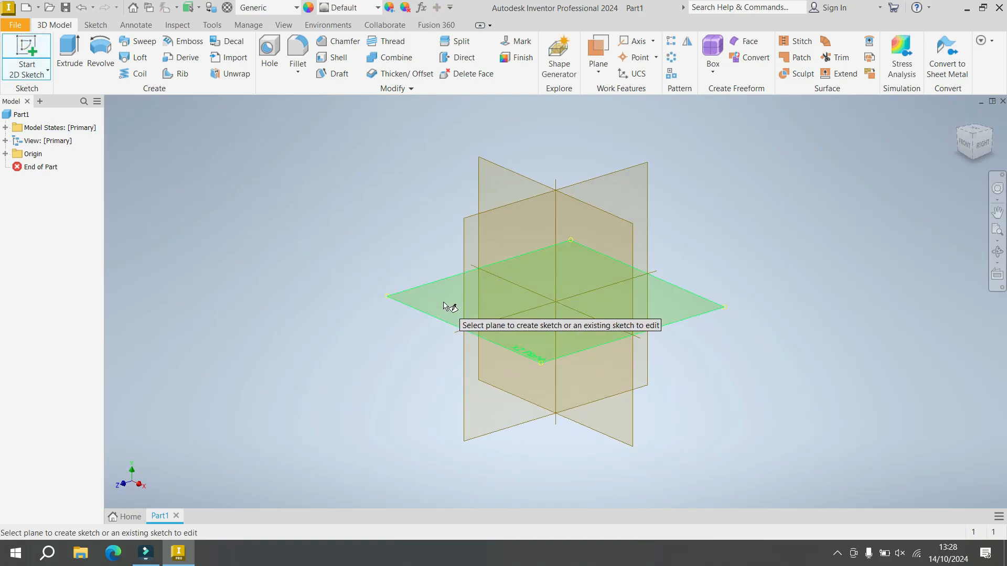
{"action": "left_click", "coordinate": [445, 303]}
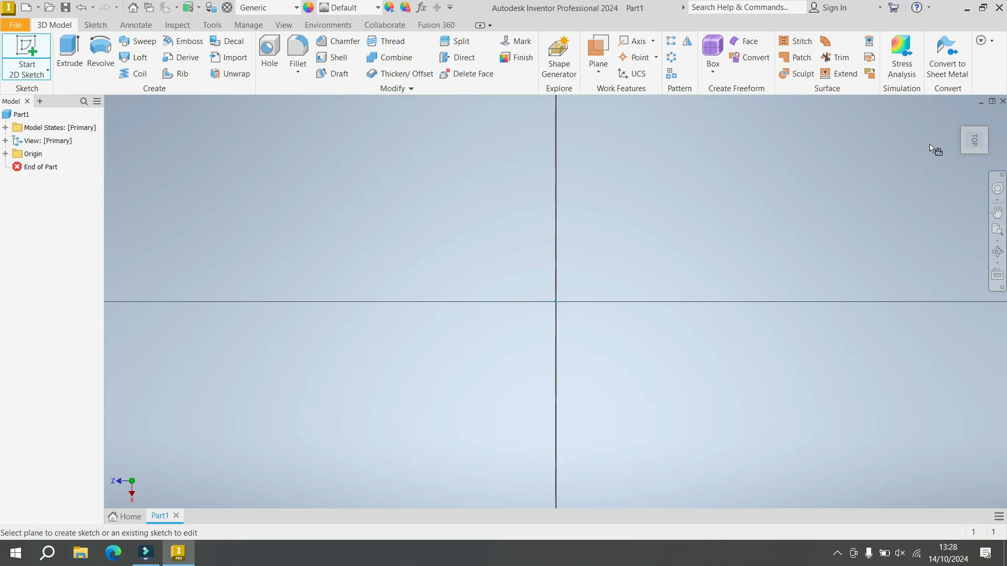
- Orient the view squarely to the Bottom face, with X pointing right and Z pointing up
{"action": "left_click", "coordinate": [963, 140]}
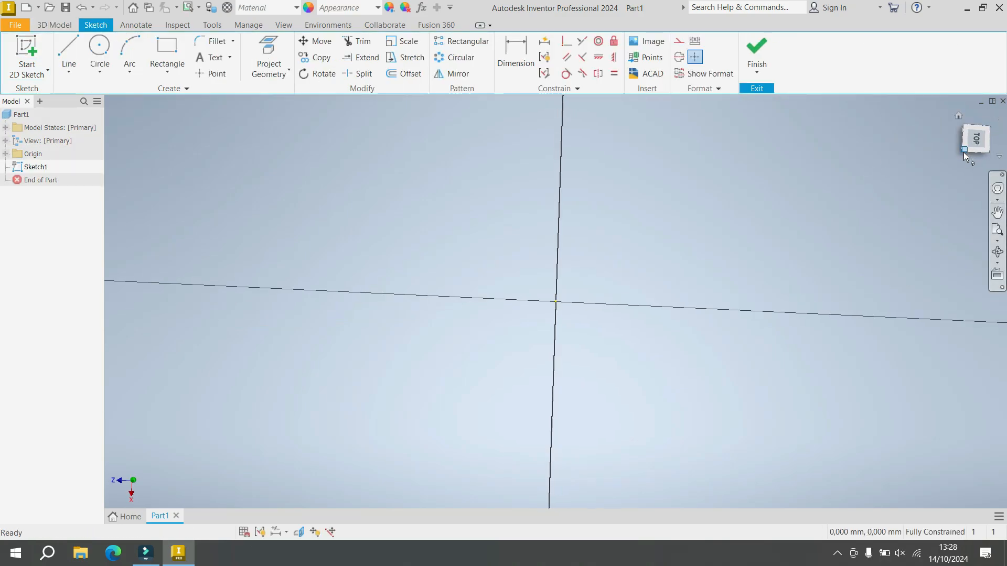
{"action": "left_click", "coordinate": [959, 115]}
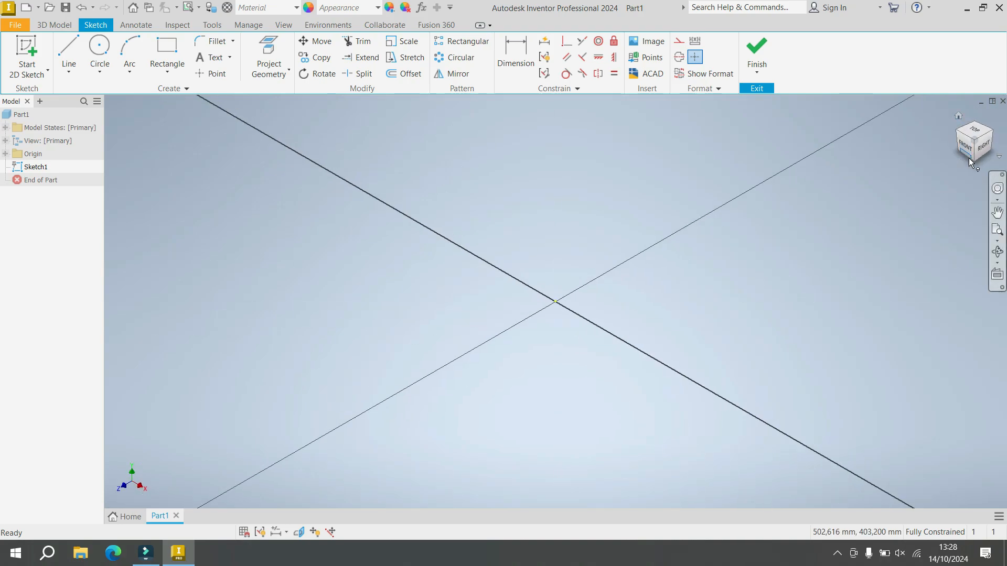
{"action": "left_click", "coordinate": [968, 158]}
{"action": "left_click", "coordinate": [974, 152]}
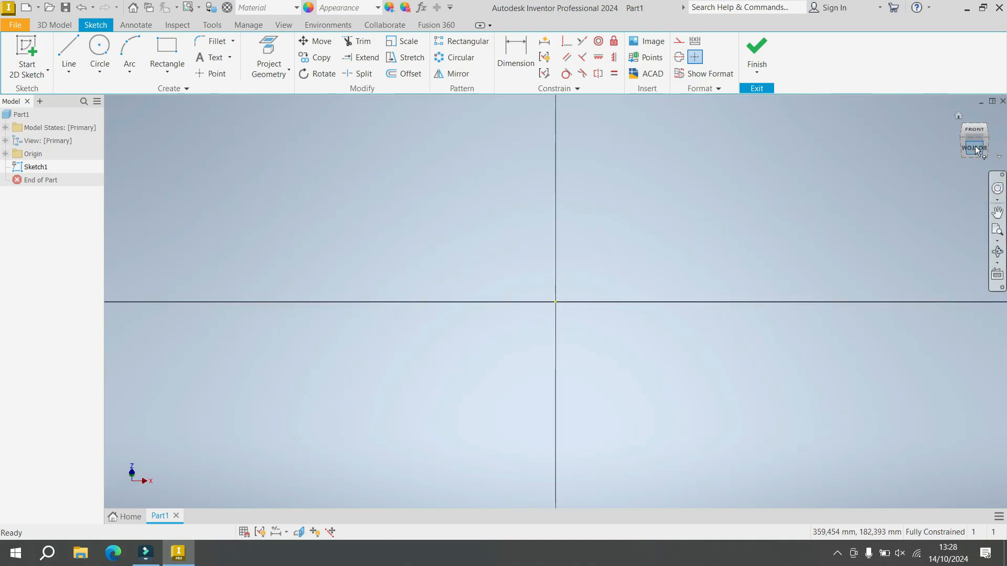
{"action": "left_click", "coordinate": [986, 132]}
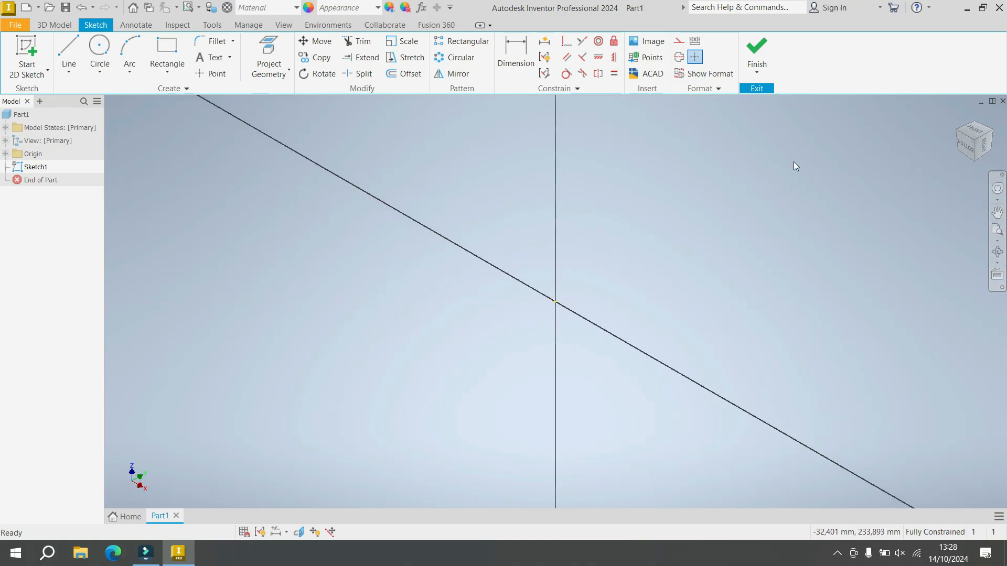
{"action": "left_click", "coordinate": [969, 143]}
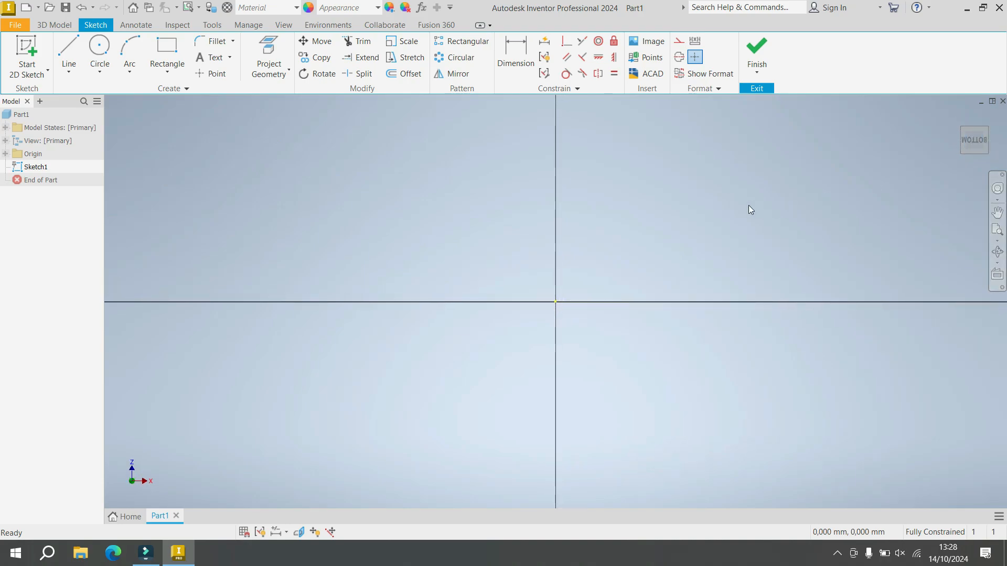
- Project the YZ, XZ and XY origin planes into the sketch as reference geometry
{"action": "left_click", "coordinate": [270, 52]}
{"action": "left_click", "coordinate": [6, 154]}
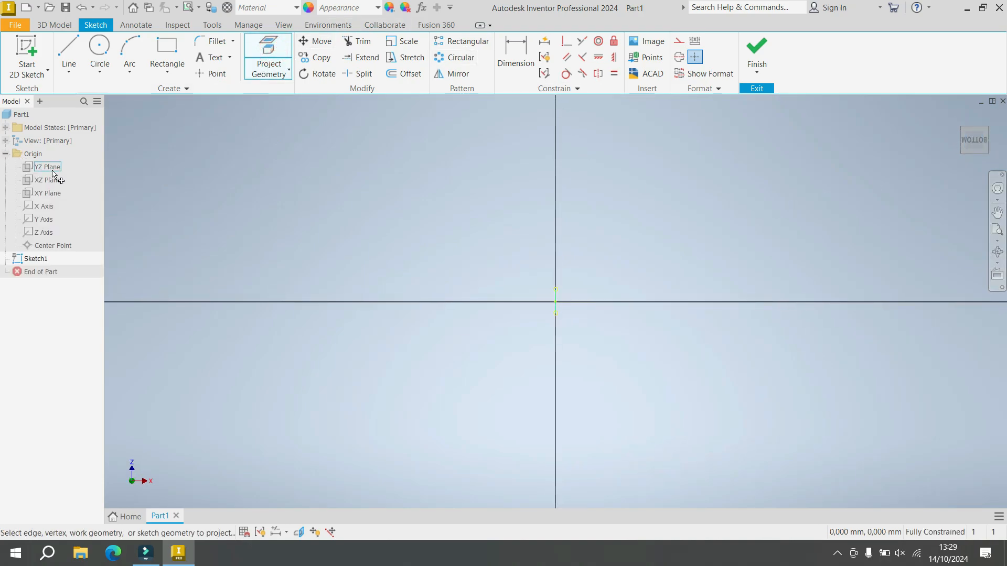
{"action": "left_click", "coordinate": [52, 171]}
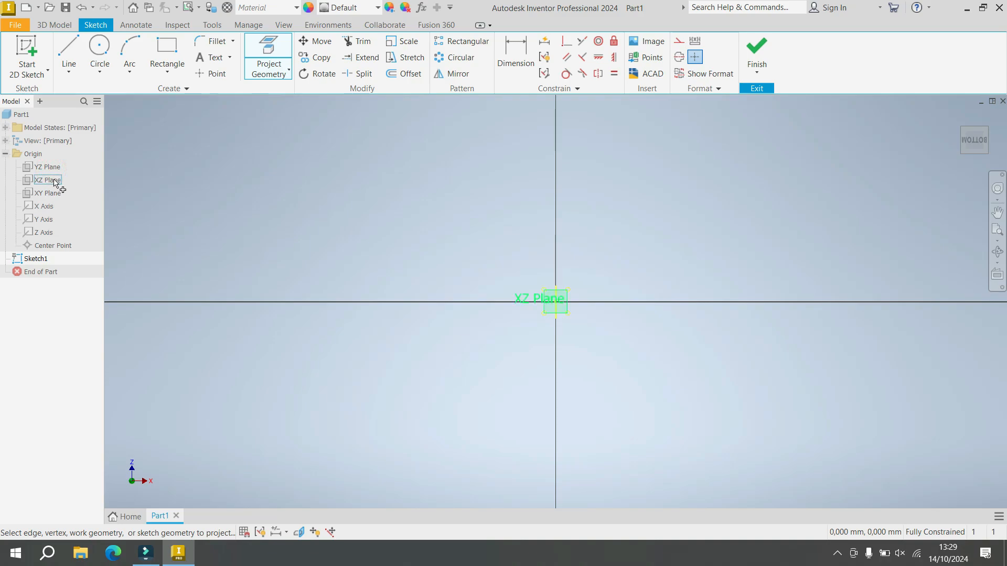
{"action": "left_click", "coordinate": [54, 180]}
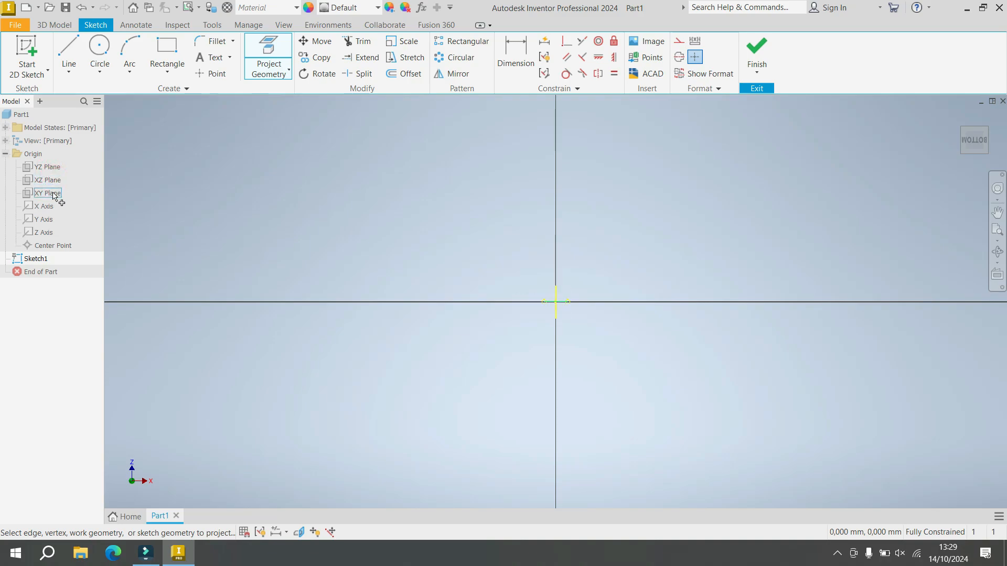
{"action": "left_click", "coordinate": [53, 193]}
{"action": "right_click", "coordinate": [512, 216]}
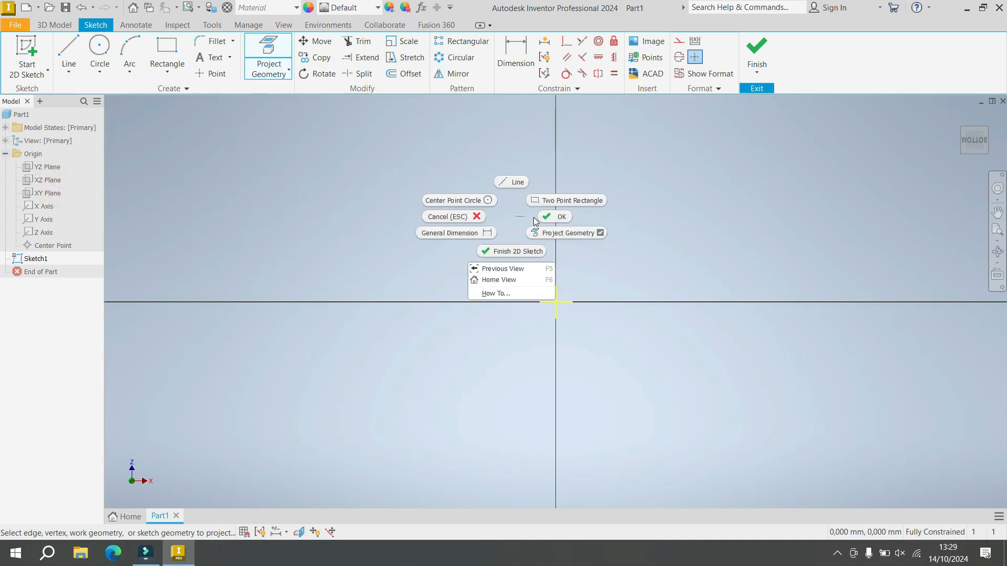
{"action": "left_click", "coordinate": [537, 223]}
- Convert the projected plane lines through the origin to construction geometry
{"action": "left_click_drag", "start_coordinate": [482, 233], "coordinate": [620, 365]}
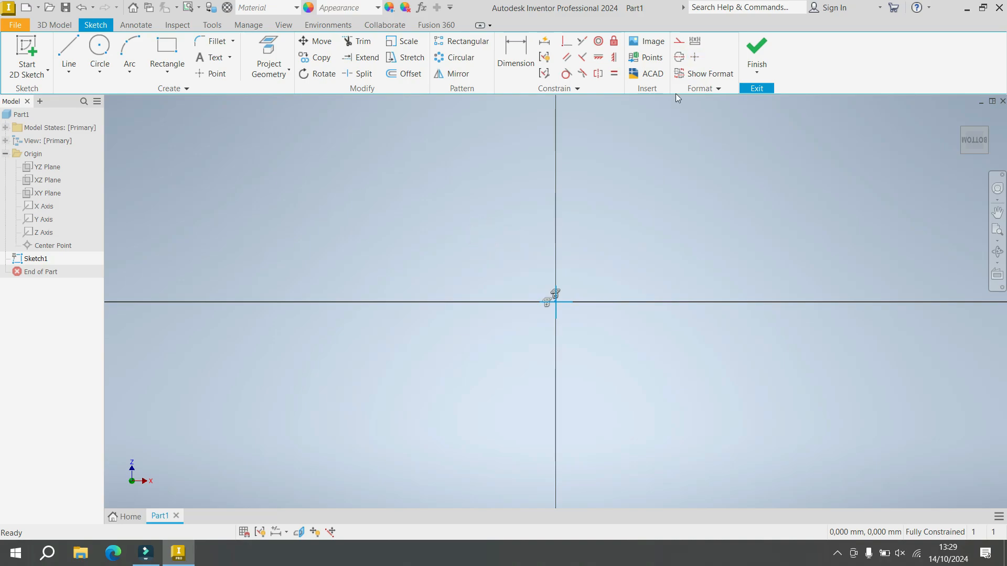
{"action": "left_click", "coordinate": [680, 41]}
{"action": "left_click", "coordinate": [630, 234]}
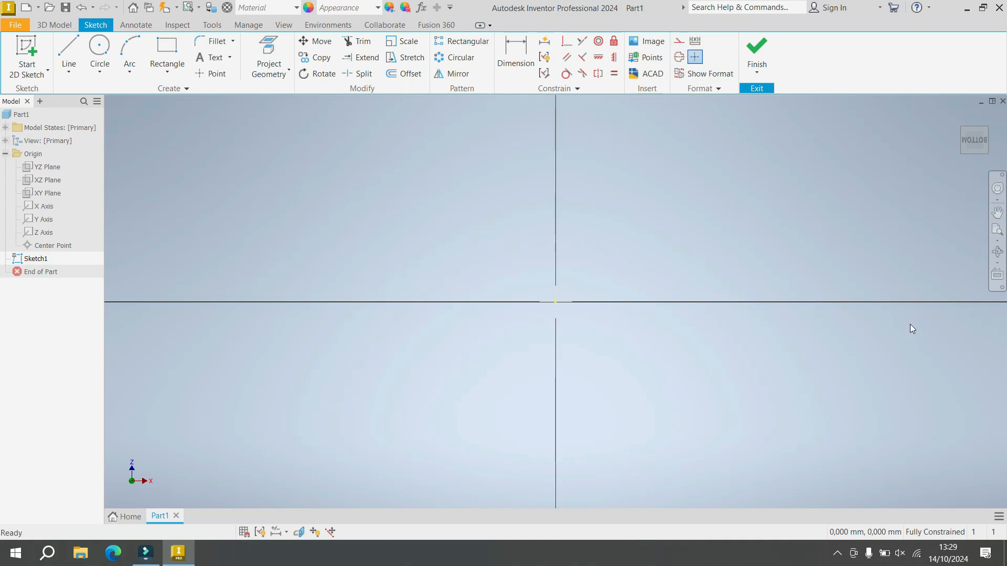
- Draw an 85.55 mm vertical line upward from the sketch origin
{"action": "left_click", "coordinate": [998, 231]}
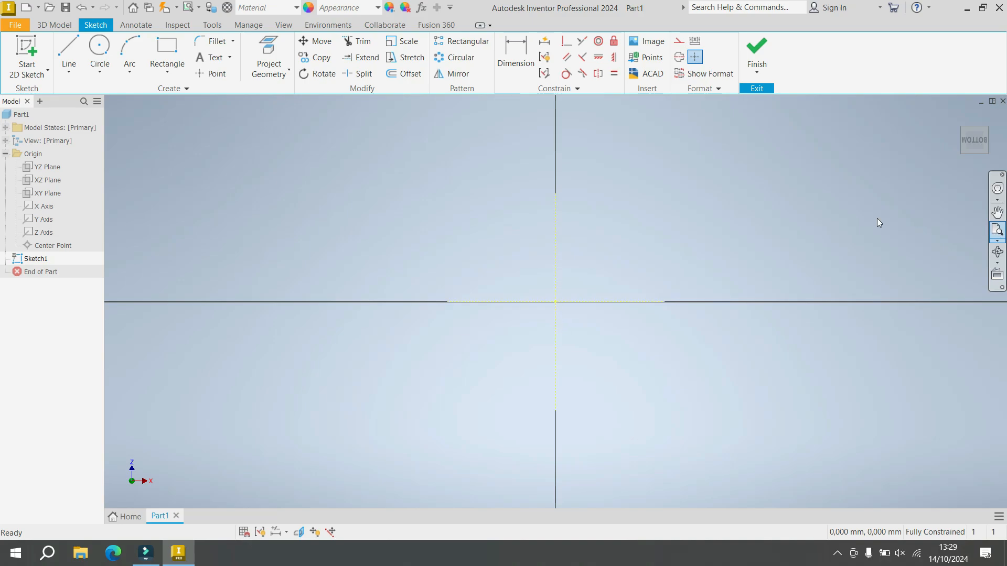
{"action": "left_click", "coordinate": [69, 50]}
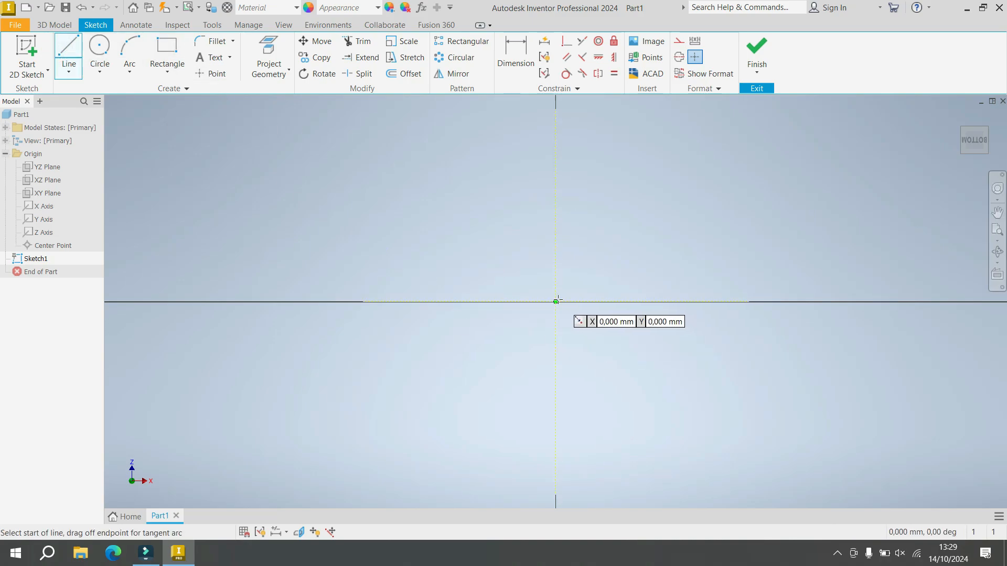
{"action": "left_click", "coordinate": [557, 301]}
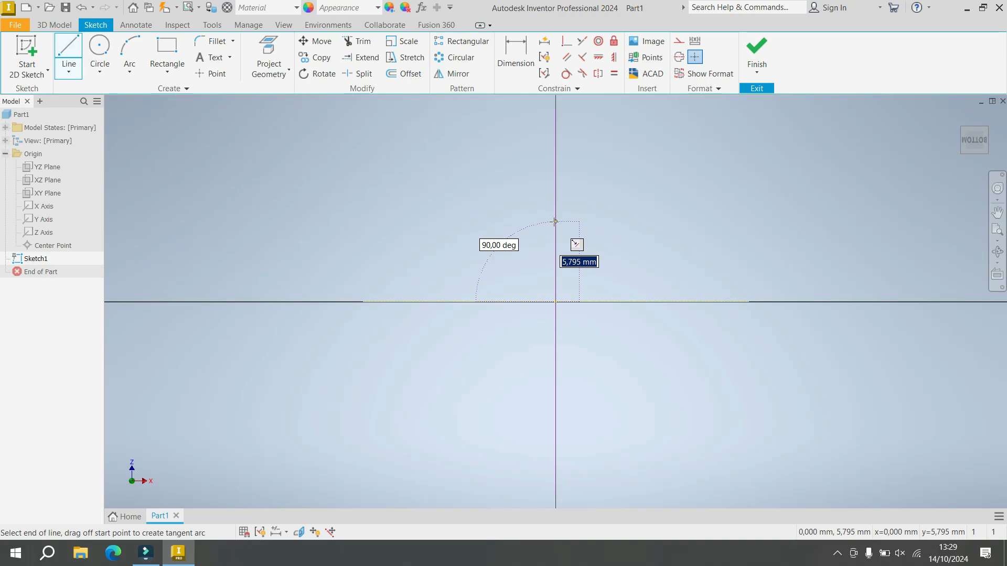
{"action": "type", "text": "85.55"}
{"action": "key", "text": "Return"}
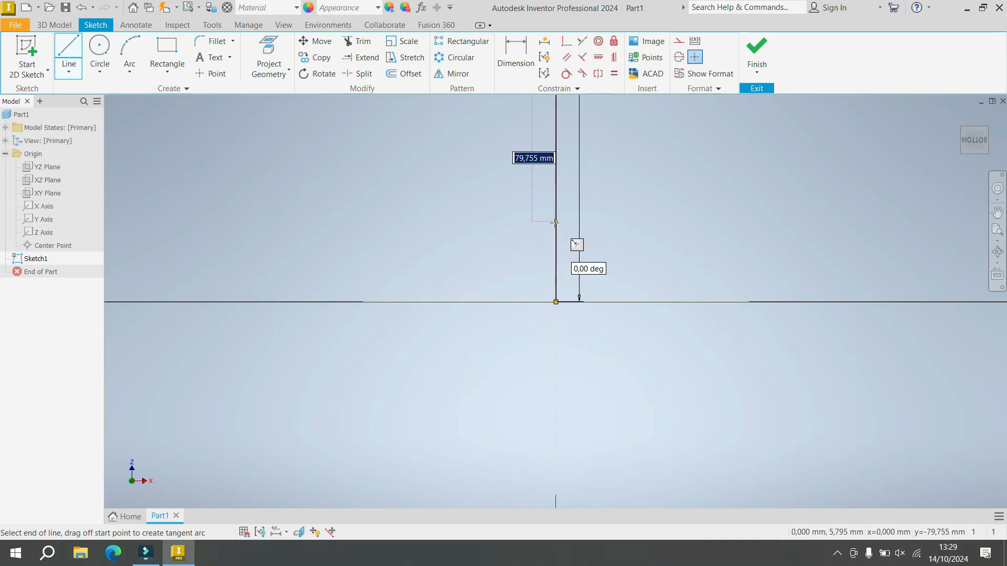
- Continue with a 3.18 mm horizontal segment to the right and a vertical line down to about 19 mm above the base axis
{"action": "scroll", "coordinate": [547, 294], "scroll_direction": "up", "scroll_amount": 4}
{"action": "scroll", "coordinate": [547, 294], "scroll_direction": "down", "scroll_amount": 10}
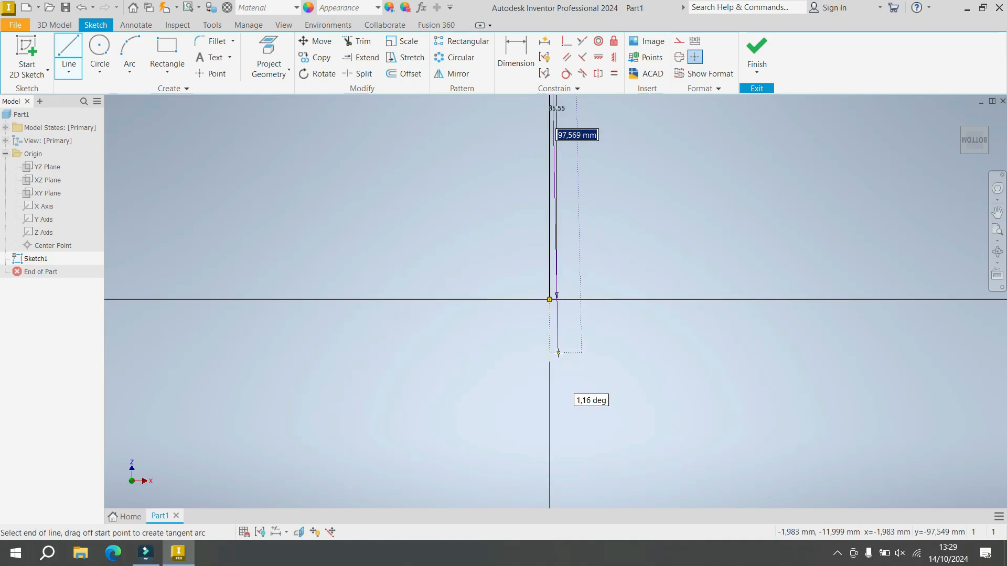
{"action": "scroll", "coordinate": [560, 355], "scroll_direction": "down", "scroll_amount": 3}
{"action": "scroll", "coordinate": [577, 171], "scroll_direction": "up", "scroll_amount": 3}
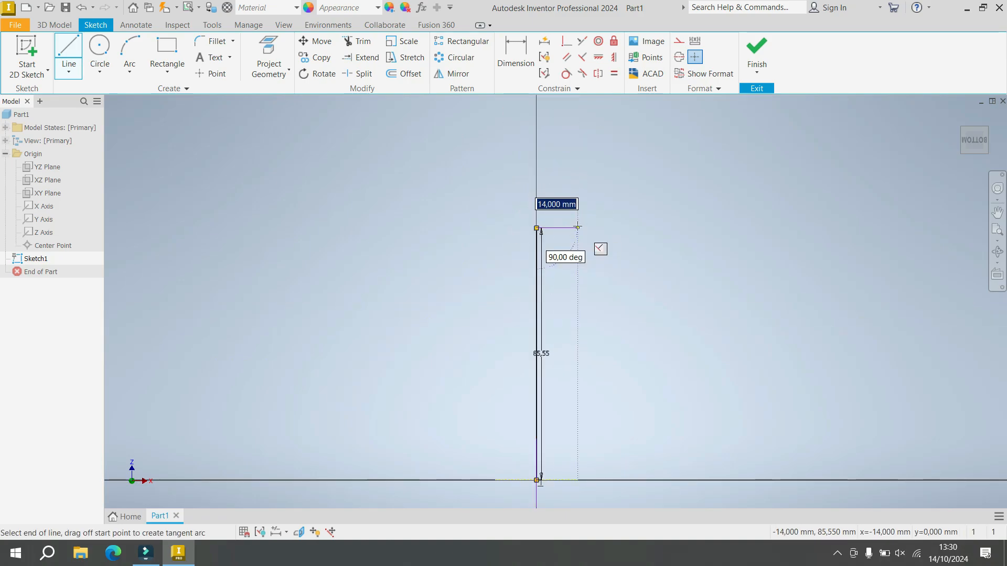
{"action": "type", "text": "3,18"}
{"action": "key", "text": "Return"}
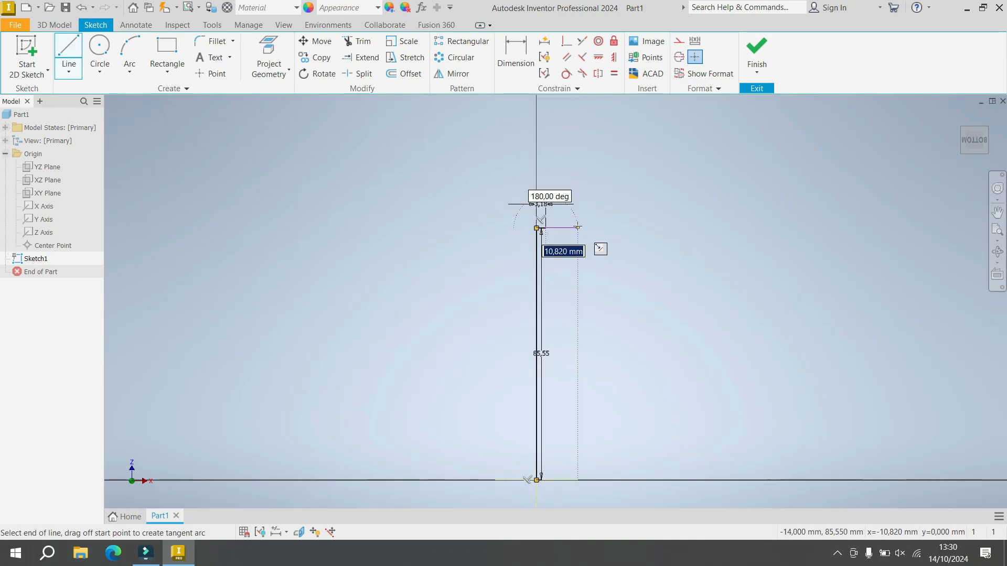
{"action": "left_click", "coordinate": [547, 423]}
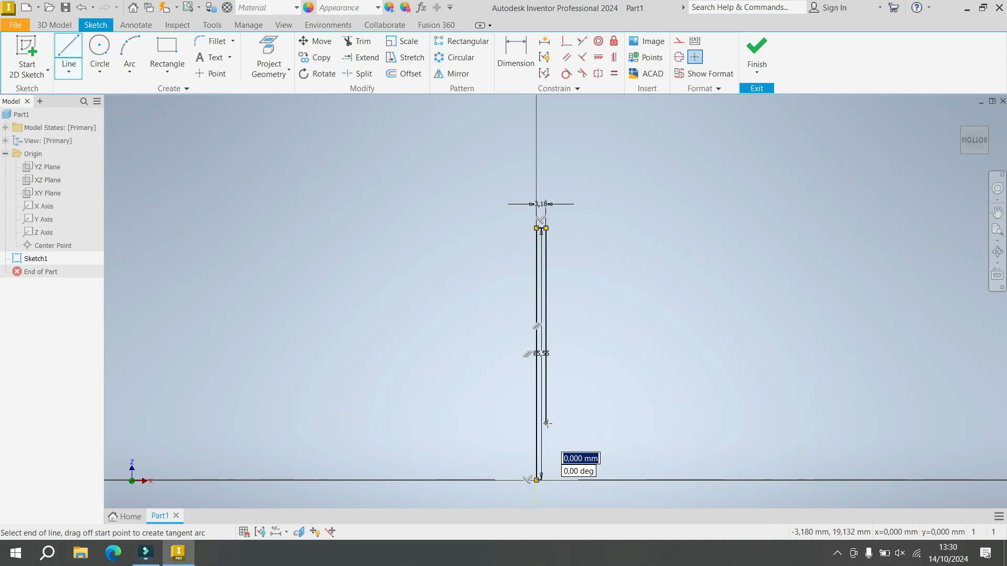
- Draw a 26.67 mm horizontal line rightward from the origin and a 1.27 mm vertical line upward from its end
{"action": "right_click", "coordinate": [603, 408]}
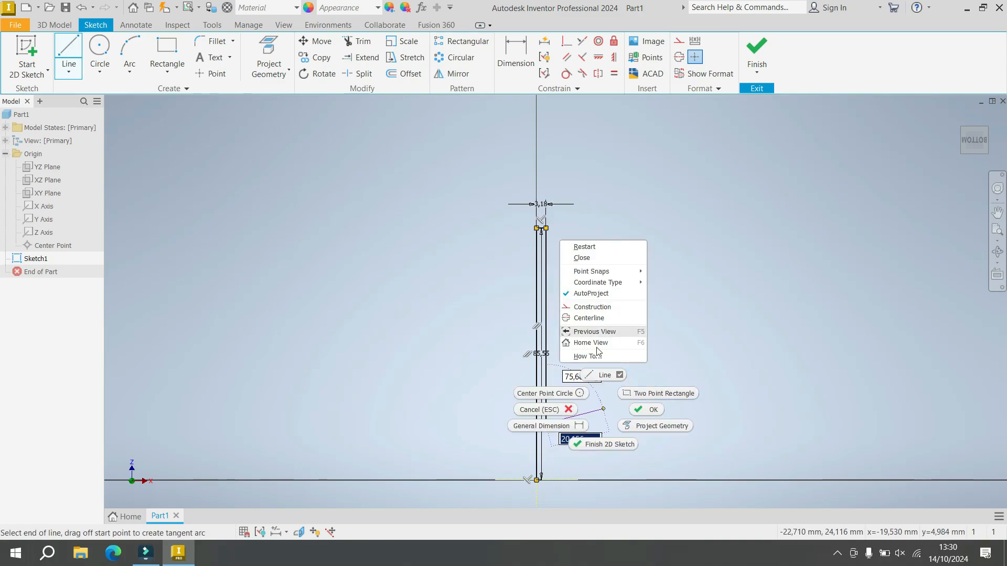
{"action": "left_click", "coordinate": [598, 375]}
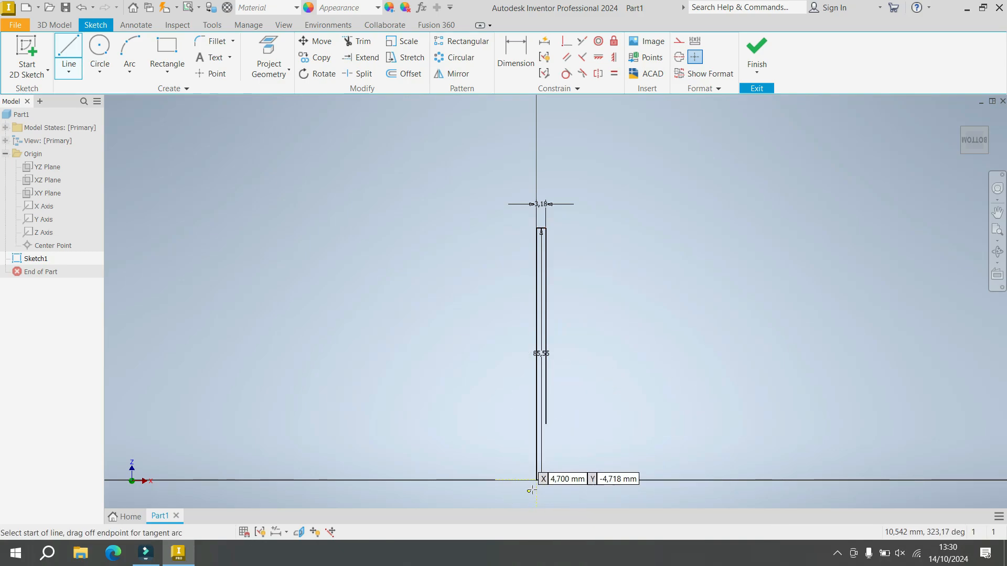
{"action": "left_click", "coordinate": [532, 490]}
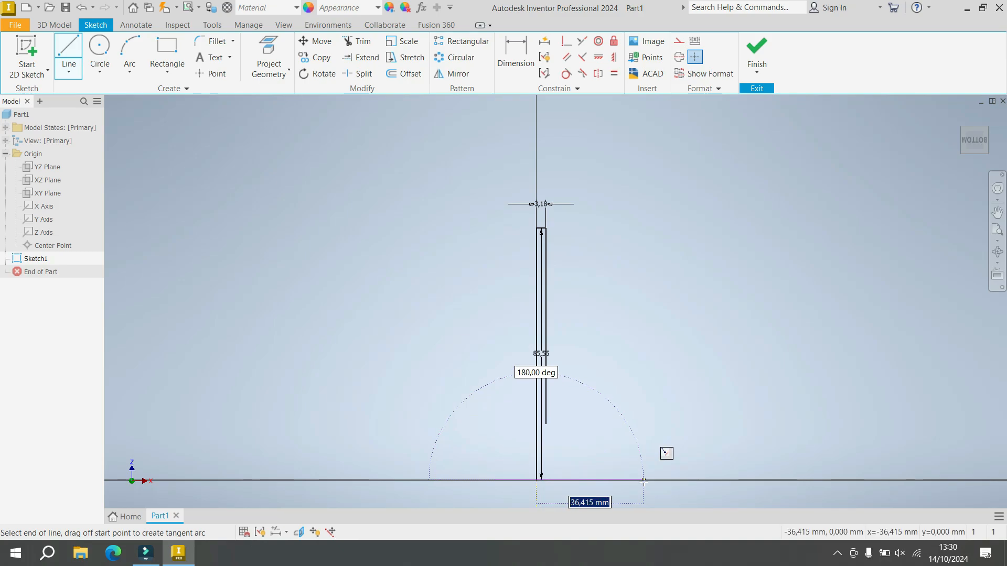
{"action": "type", "text": "2"}
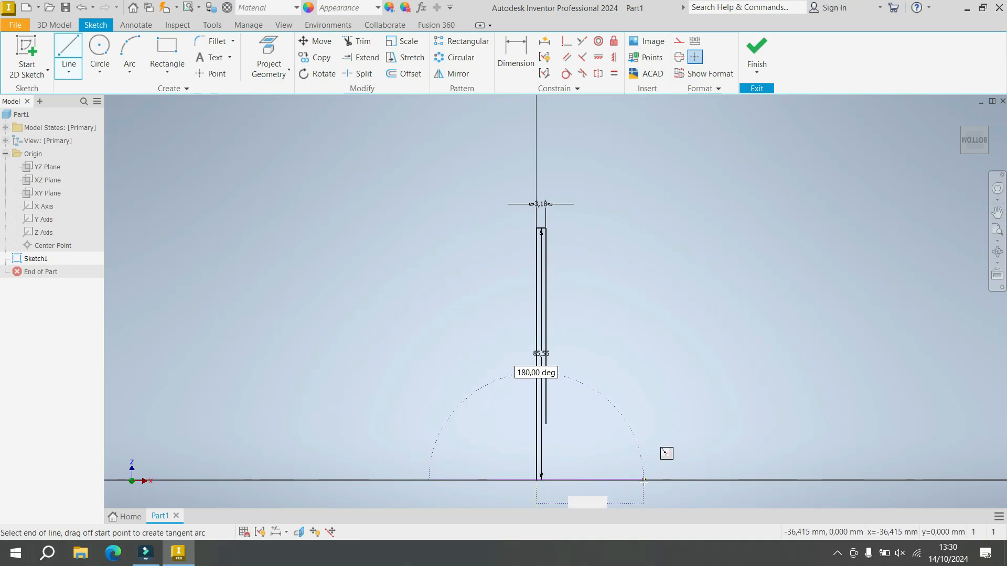
{"action": "key", "text": "Return"}
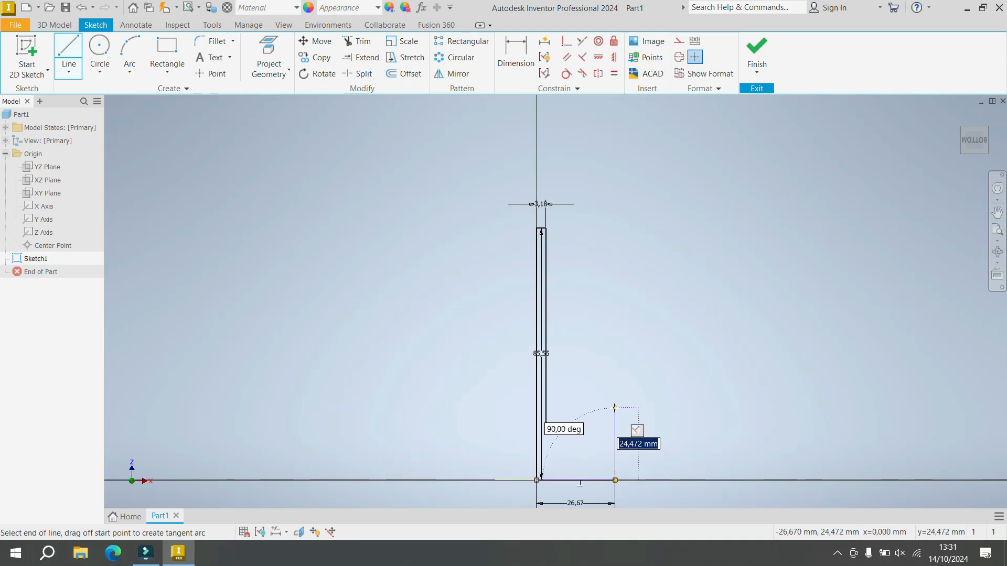
{"action": "type", "text": "1.27"}
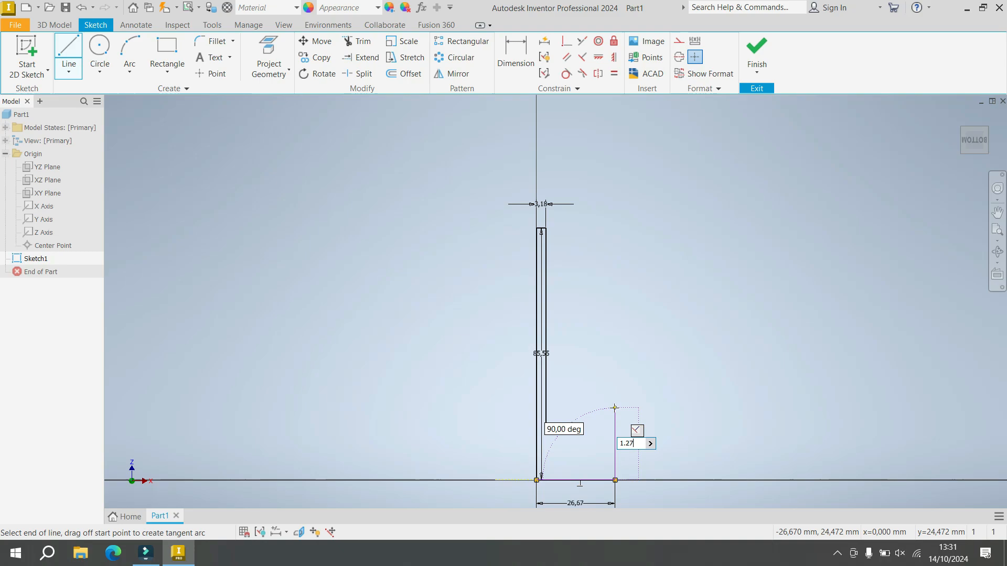
{"action": "key", "text": "Return"}
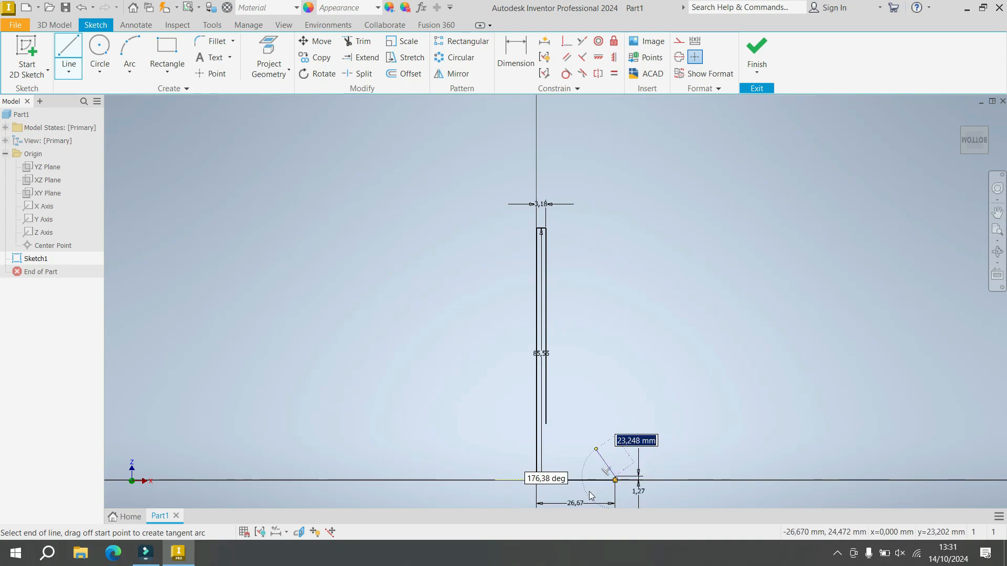
- Add a slanted line about 2.5 mm long, rising to the left from the upper end of the 1.27 mm line
{"action": "scroll", "coordinate": [668, 398], "scroll_direction": "up", "scroll_amount": 3}
{"action": "scroll", "coordinate": [635, 431], "scroll_direction": "down", "scroll_amount": 8}
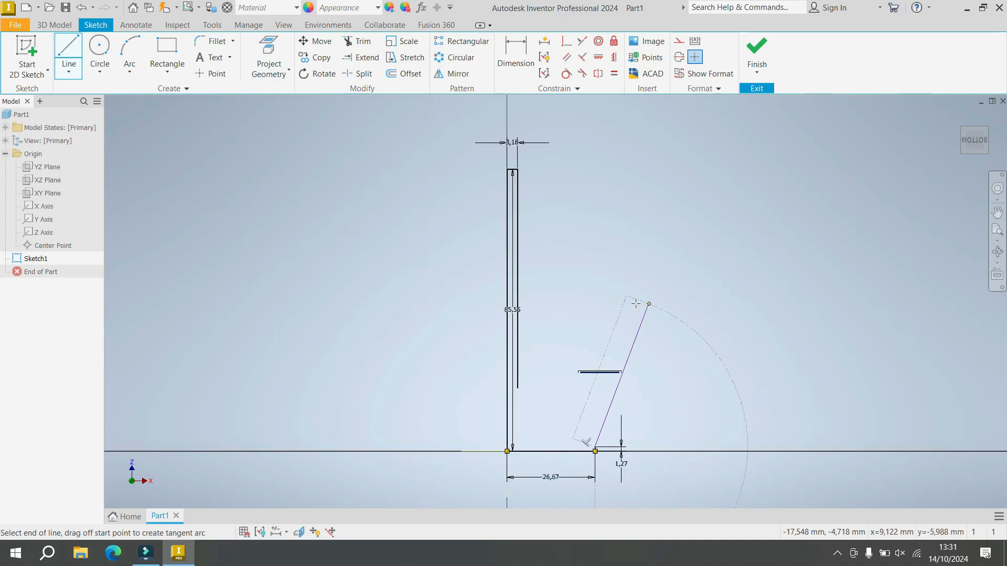
{"action": "scroll", "coordinate": [603, 388], "scroll_direction": "up", "scroll_amount": 8}
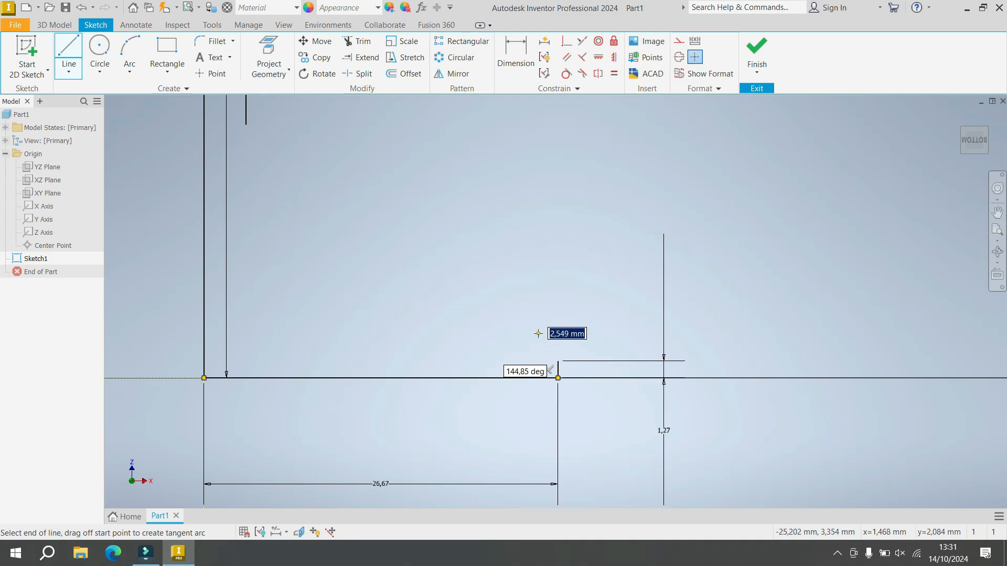
{"action": "left_click", "coordinate": [538, 334]}
{"action": "right_click", "coordinate": [558, 284]}
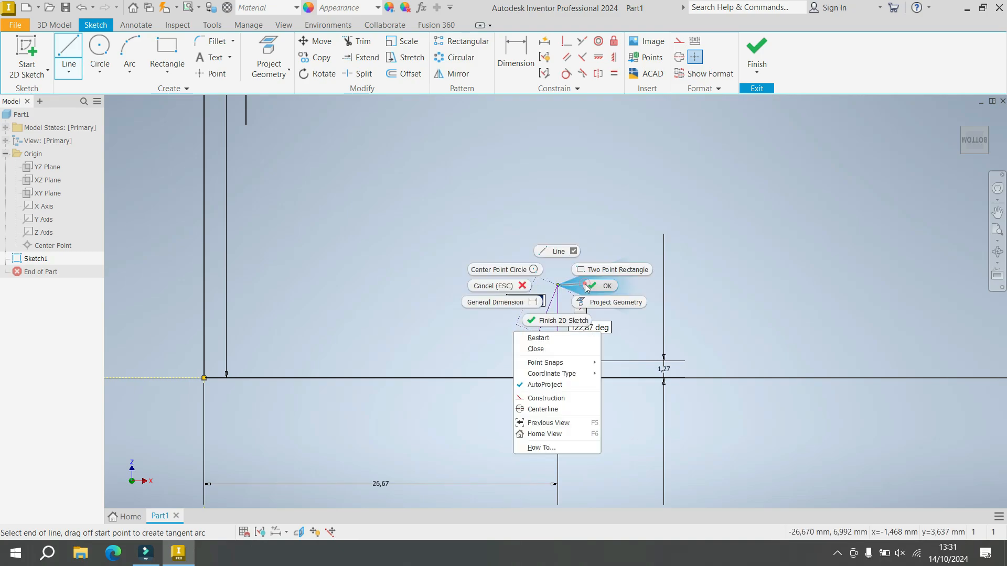
{"action": "left_click", "coordinate": [586, 286]}
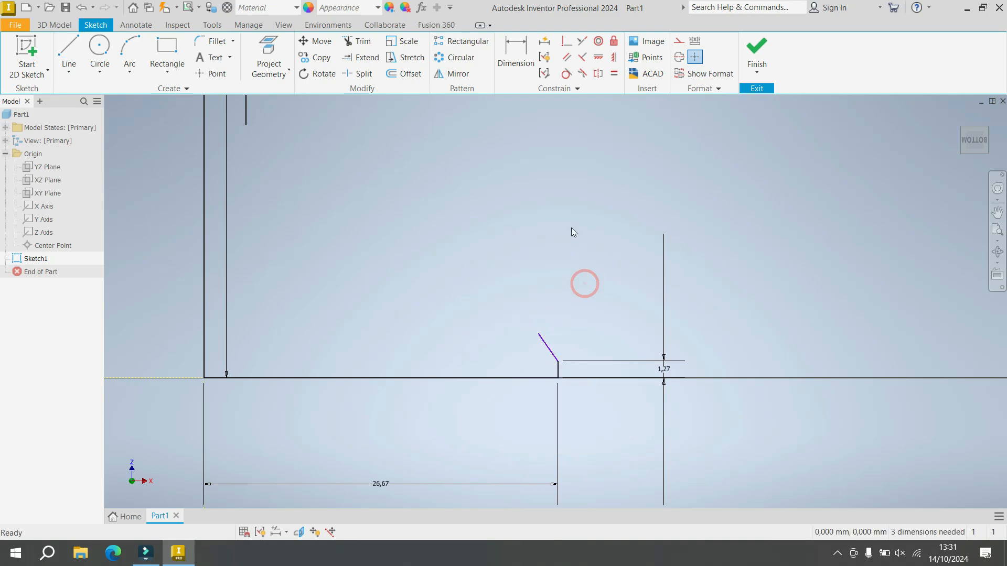
- Draw a three-point arc with a radius of about 20 mm from the inner vertical line's lower end to the slanted line's upper end
{"action": "left_click", "coordinate": [130, 51]}
{"action": "left_click", "coordinate": [245, 124]}
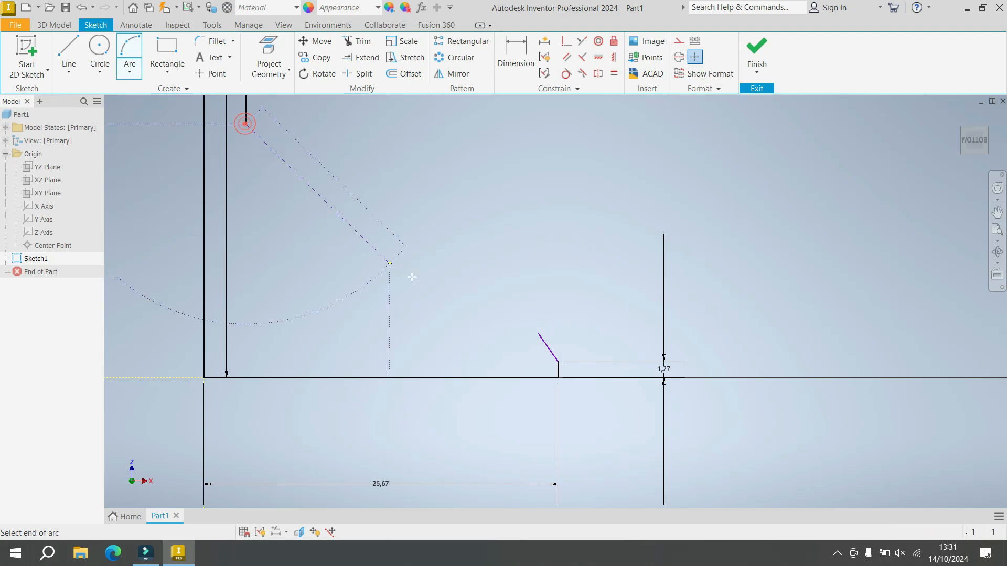
{"action": "left_click", "coordinate": [539, 335]}
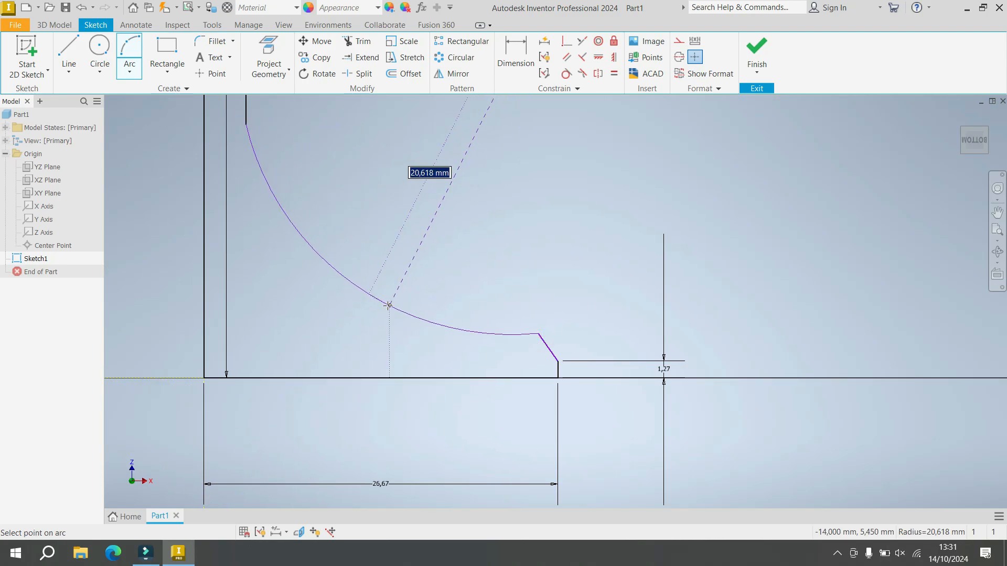
{"action": "left_click", "coordinate": [406, 317]}
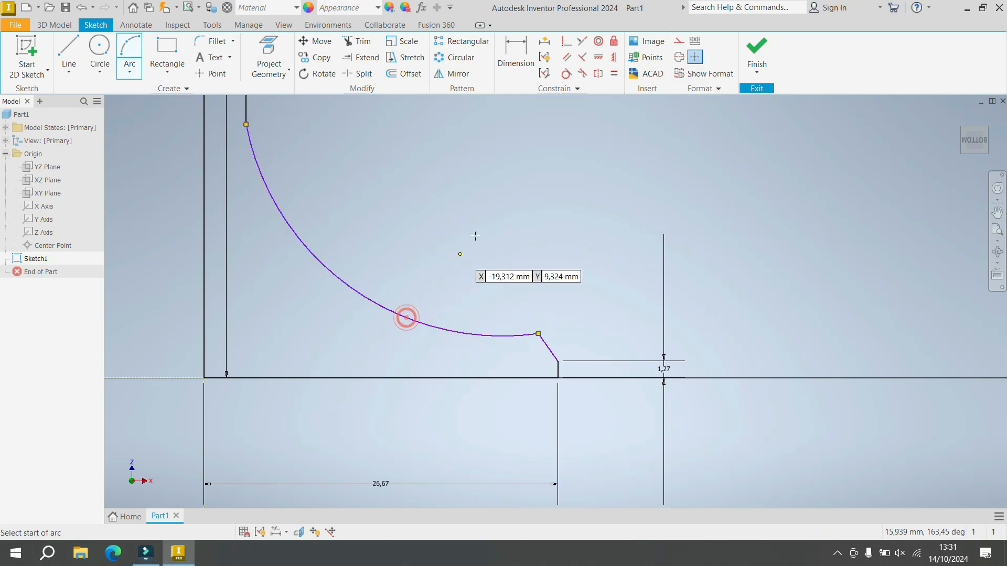
{"action": "right_click", "coordinate": [495, 169]}
{"action": "left_click", "coordinate": [497, 155]}
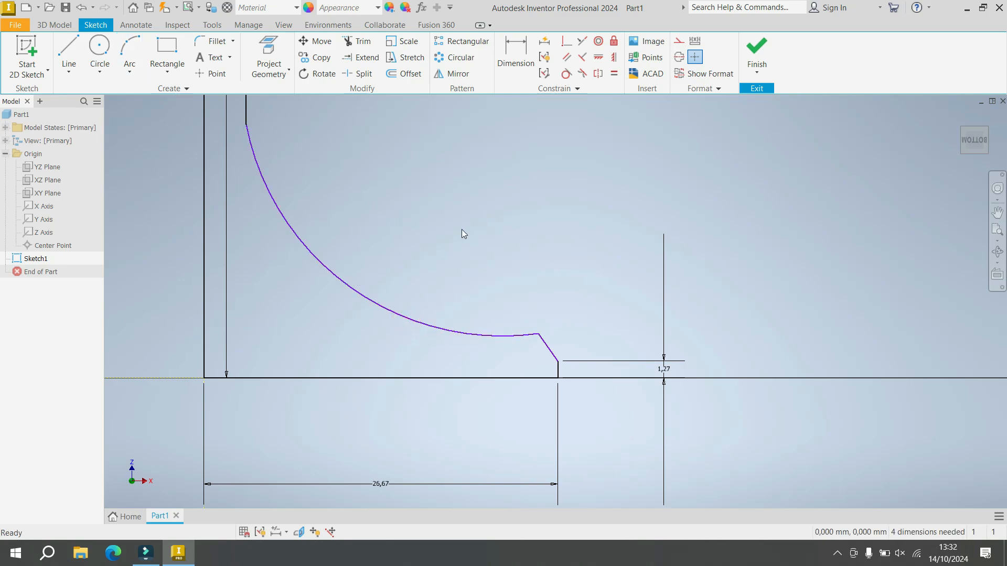
- Dimension the angle between the slanted line and the horizontal base line as 45 degrees
{"action": "key", "text": "d"}
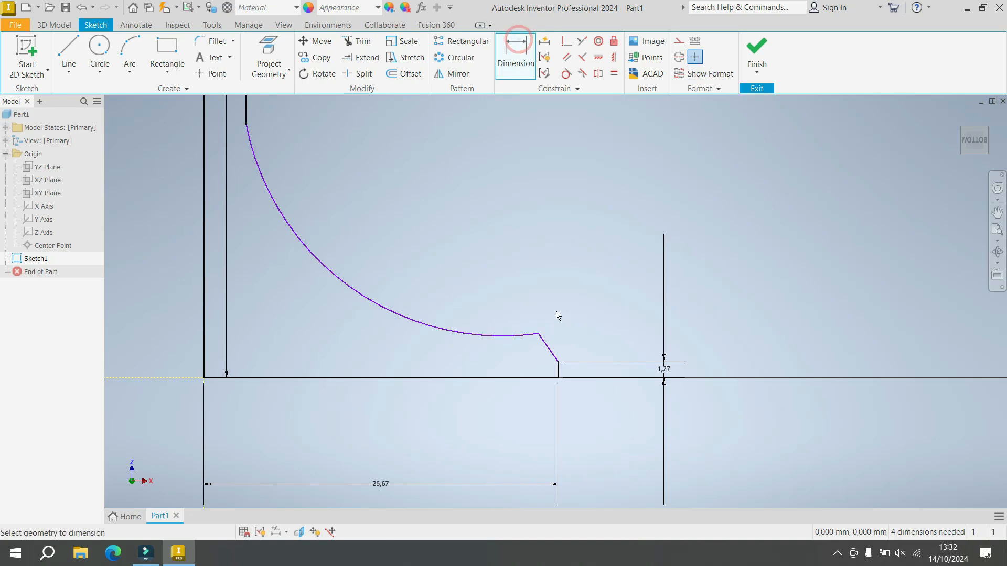
{"action": "left_click", "coordinate": [544, 343]}
{"action": "left_click", "coordinate": [504, 377]}
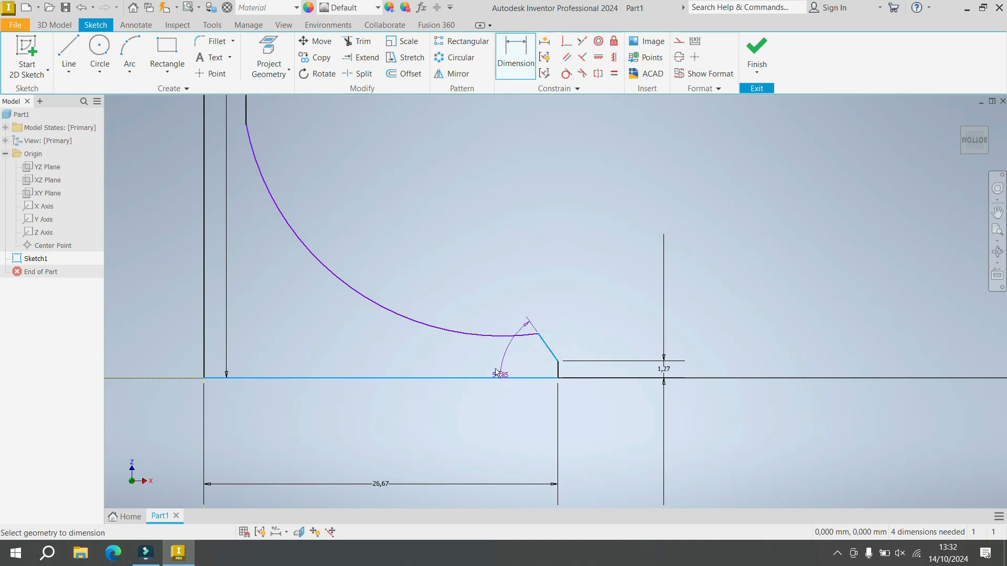
{"action": "left_click", "coordinate": [423, 350]}
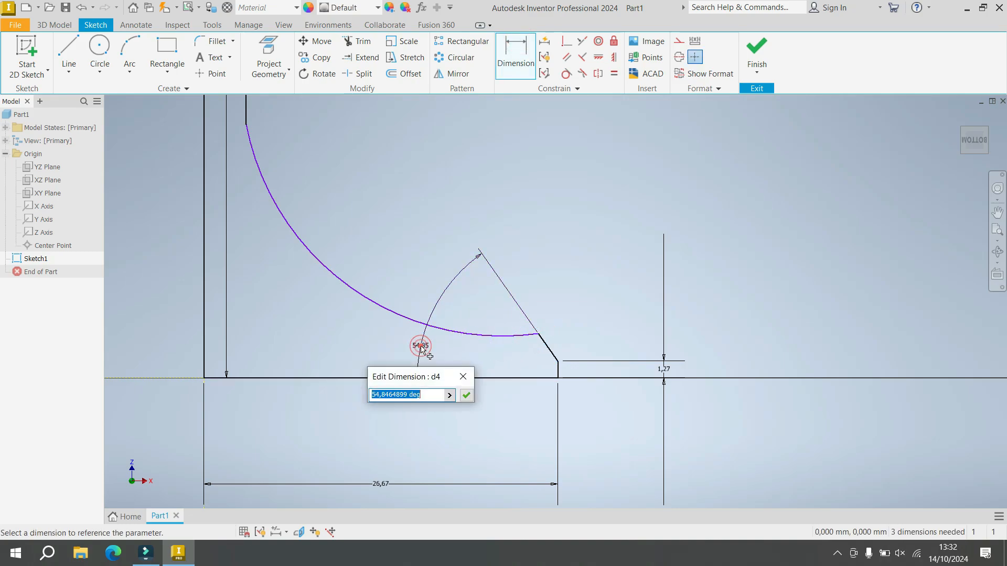
{"action": "type", "text": "45"}
{"action": "key", "text": "Return"}
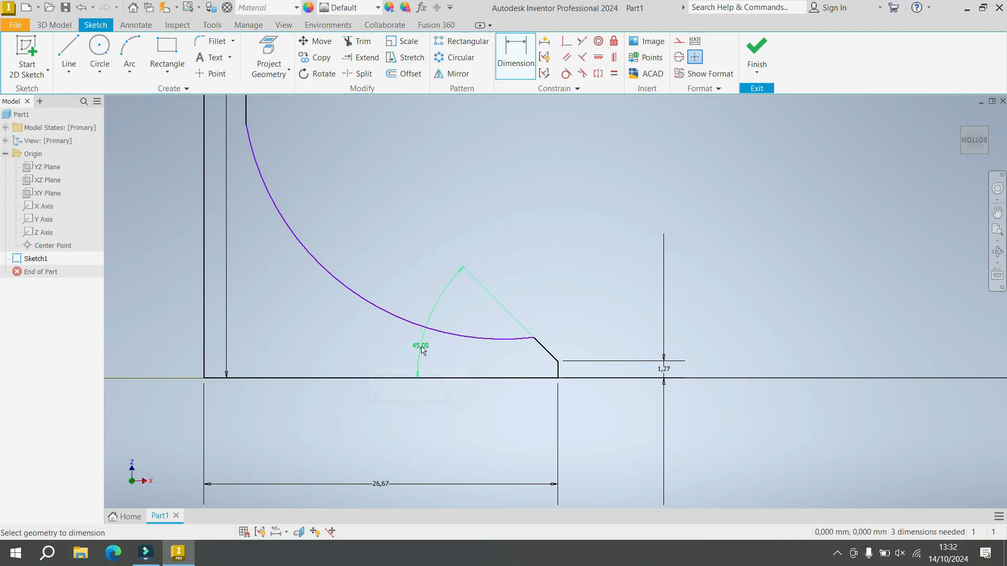
- Dimension the arc's radius as 15.25 mm
{"action": "left_click", "coordinate": [356, 292]}
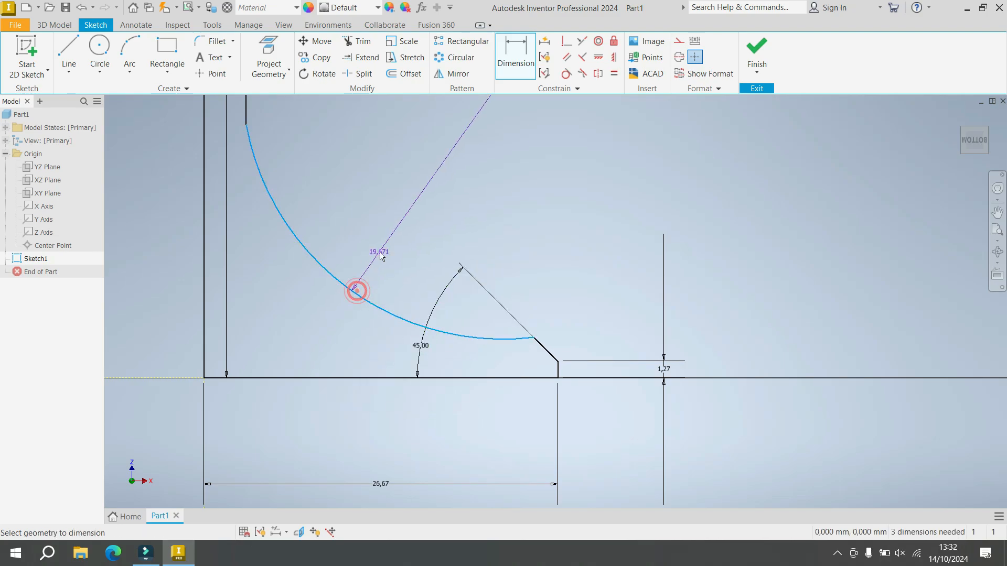
{"action": "left_click", "coordinate": [379, 253]}
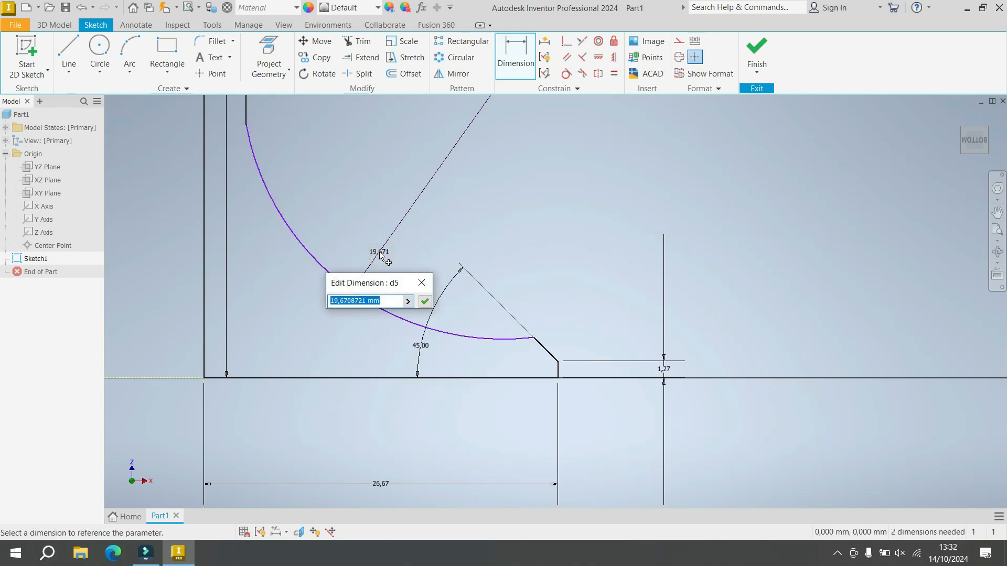
{"action": "type", "text": "15.25"}
{"action": "key", "text": "Return"}
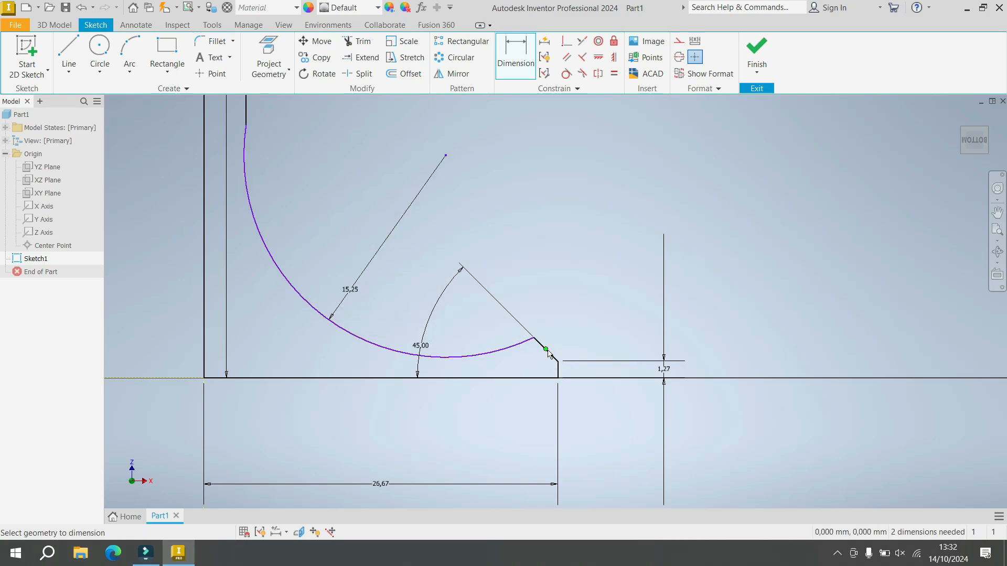
- Dimension the vertical distance from the base line to the slanted line's upper end as 3.81 mm
{"action": "left_click", "coordinate": [534, 340]}
{"action": "left_click", "coordinate": [558, 379]}
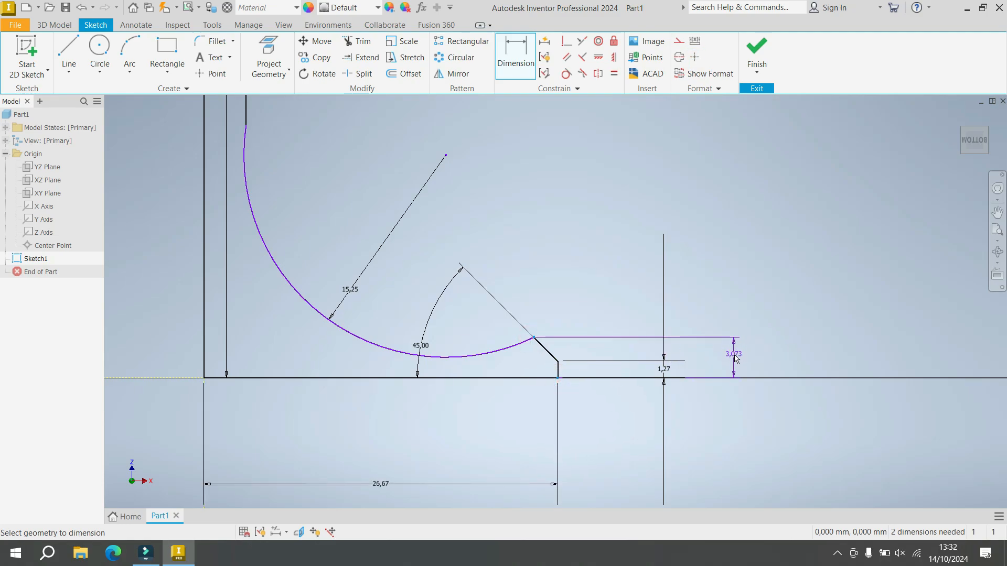
{"action": "left_click", "coordinate": [734, 360]}
{"action": "type", "text": "3.81"}
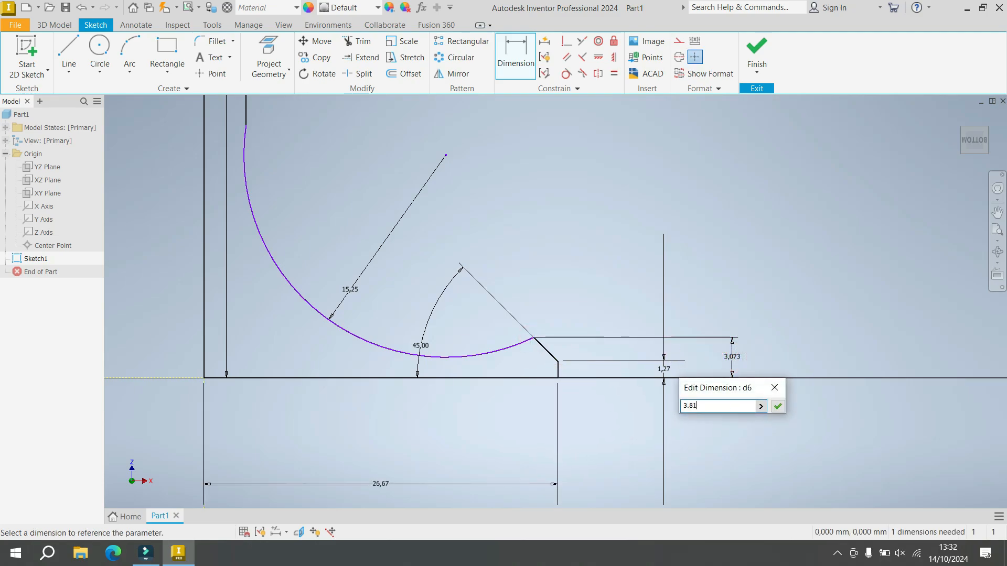
{"action": "key", "text": "Return"}
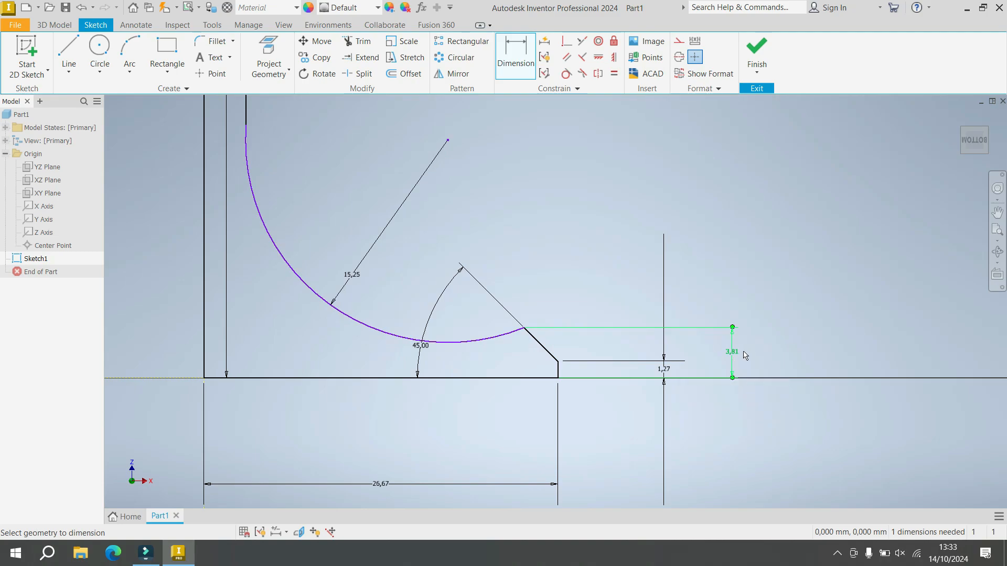
- Make the arc tangent to the inner vertical line with a tangent constraint
{"action": "left_click", "coordinate": [565, 74]}
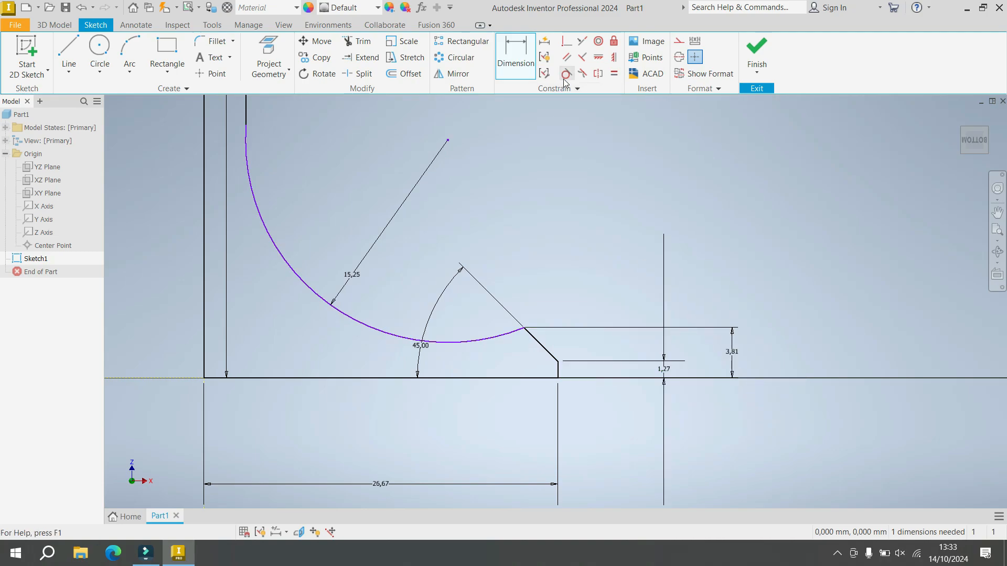
{"action": "left_click", "coordinate": [247, 151]}
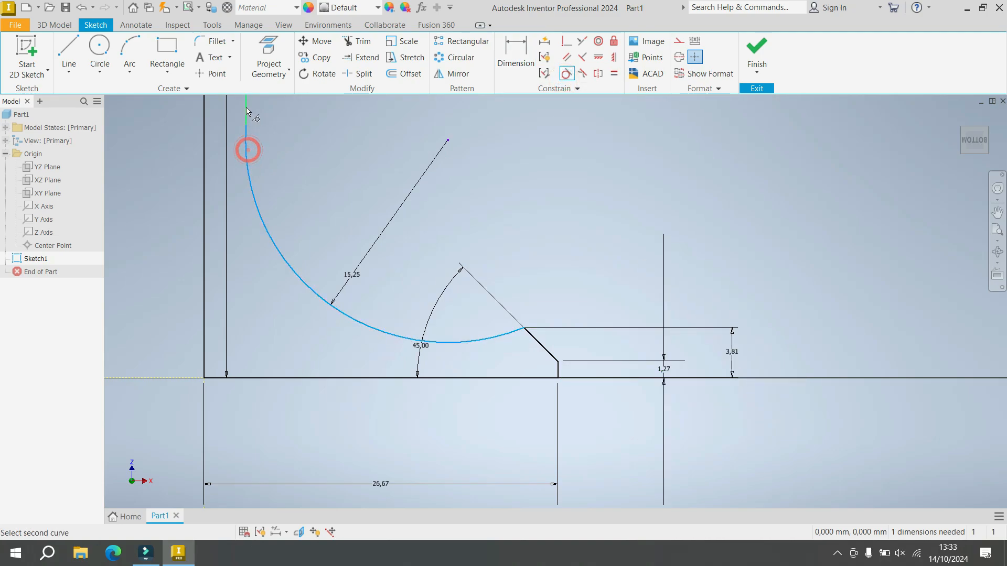
{"action": "left_click", "coordinate": [245, 107]}
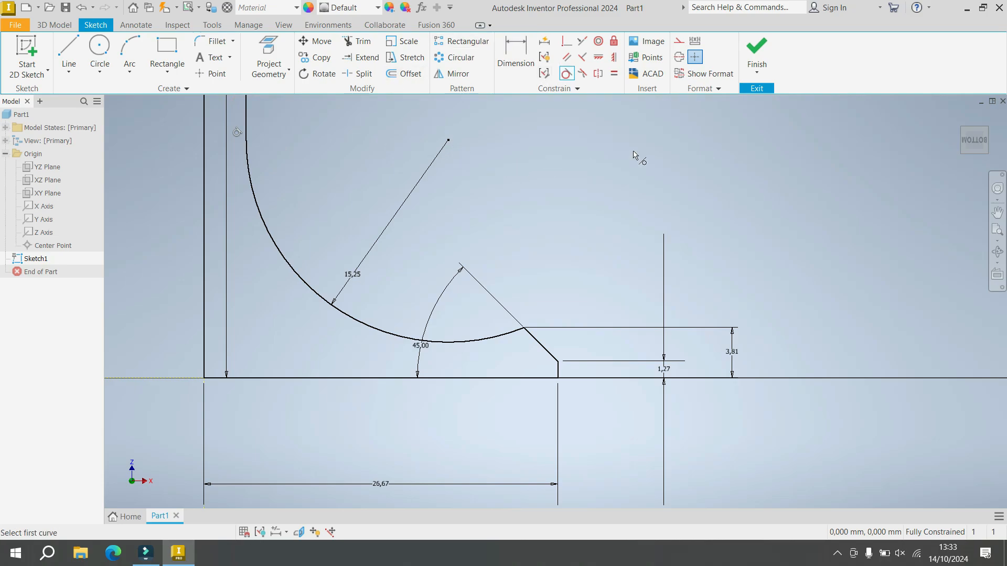
{"action": "right_click", "coordinate": [586, 162]}
{"action": "left_click", "coordinate": [621, 162]}
- Move the 85.55 mm height dimension outside the profile, clear of the outer vertical line, and finish the sketch
{"action": "left_click", "coordinate": [997, 230]}
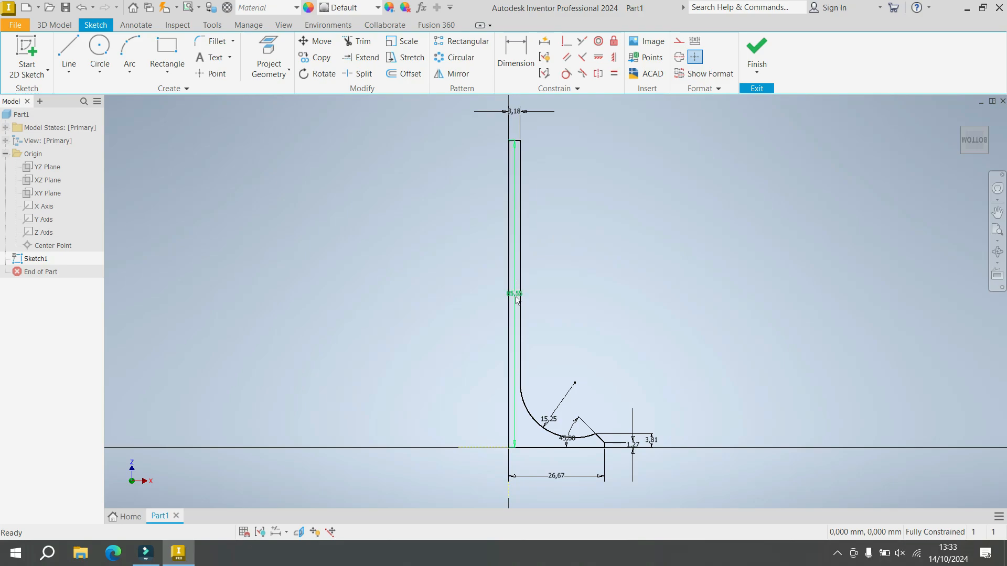
{"action": "left_click_drag", "start_coordinate": [515, 294], "coordinate": [441, 292]}
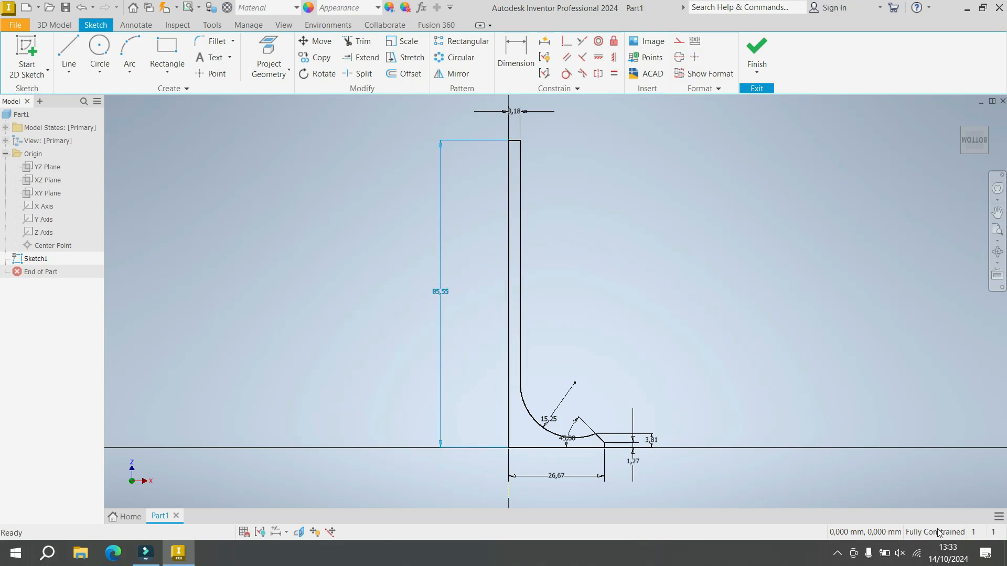
{"action": "left_click", "coordinate": [756, 59]}
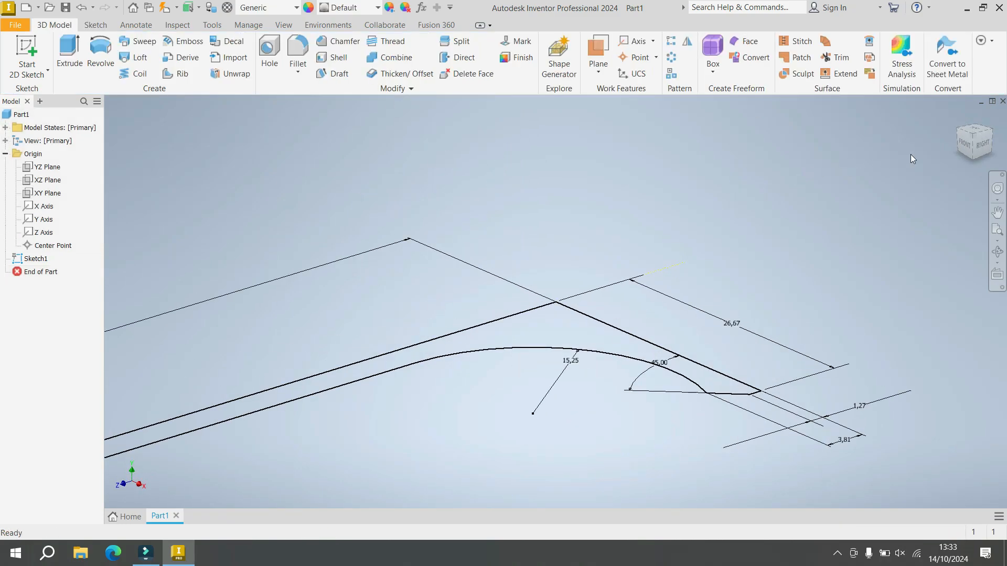
- Revolve the profile a full 360 degrees around its 85.55 mm vertical line to create a solid body
{"action": "left_click", "coordinate": [965, 153]}
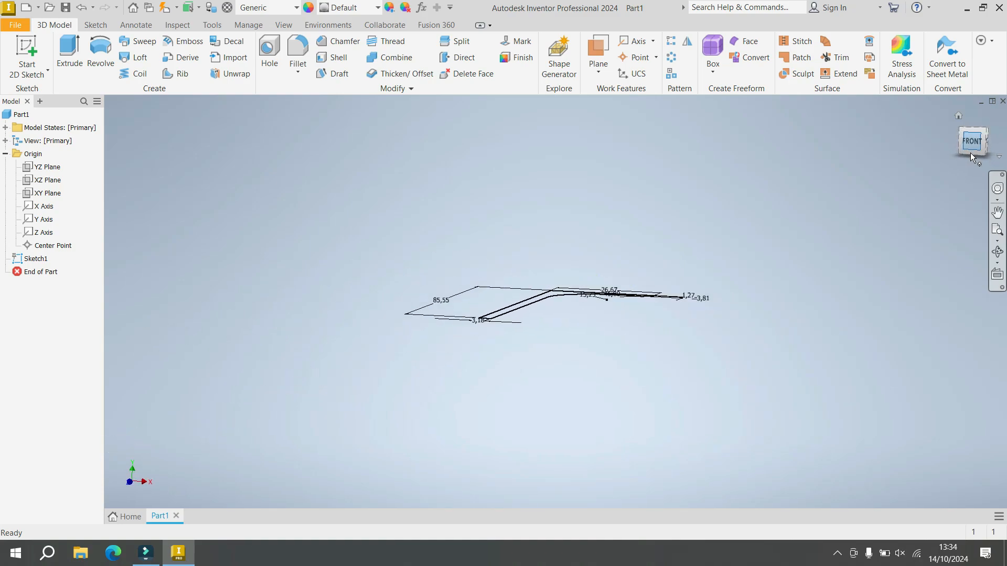
{"action": "left_click", "coordinate": [975, 156]}
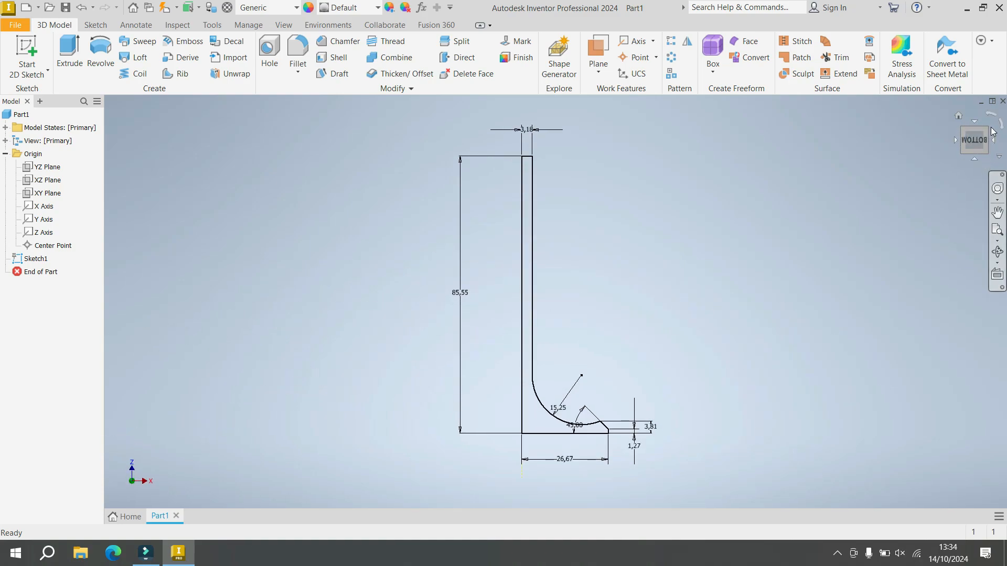
{"action": "left_click", "coordinate": [987, 131]}
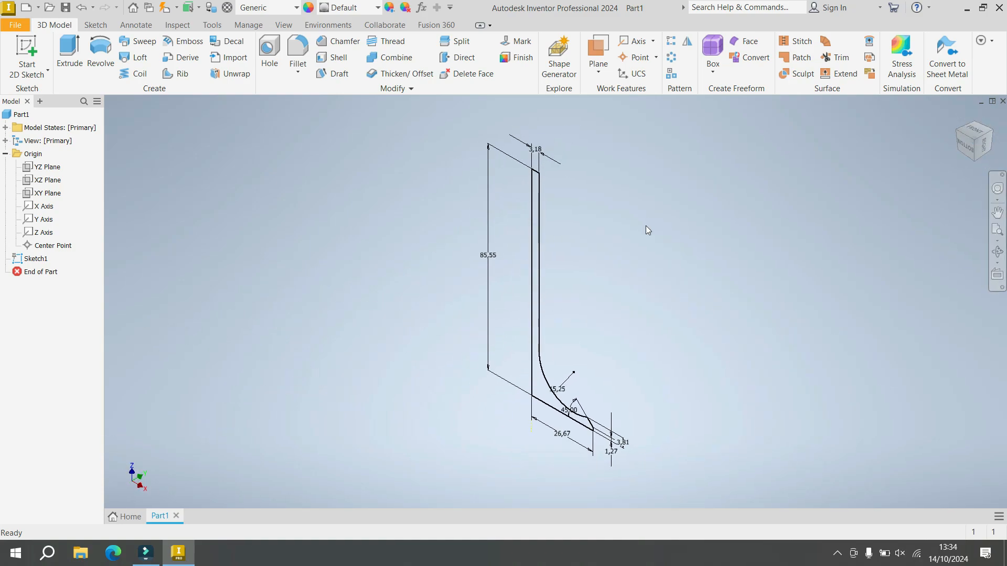
{"action": "left_click", "coordinate": [108, 52]}
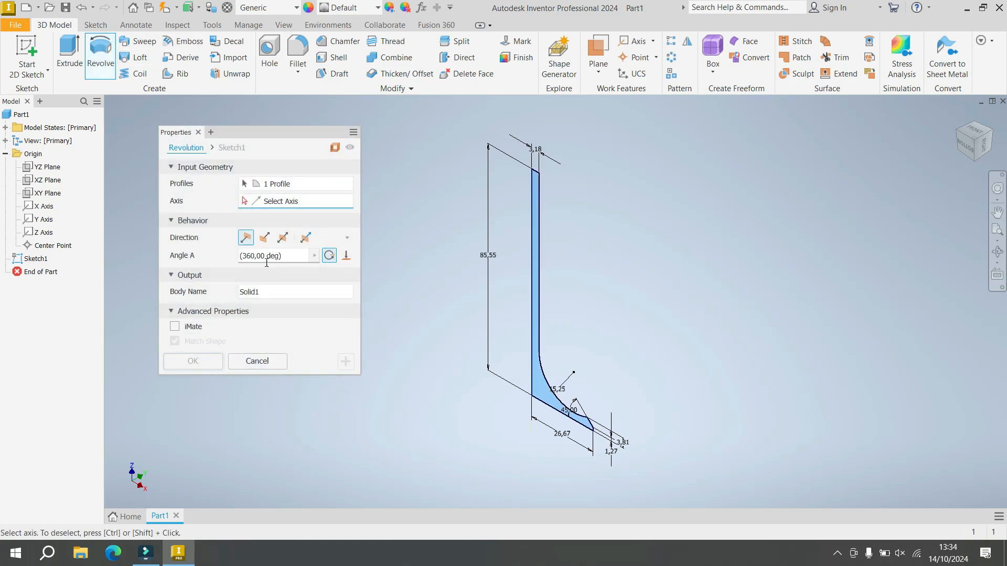
{"action": "left_click", "coordinate": [245, 202]}
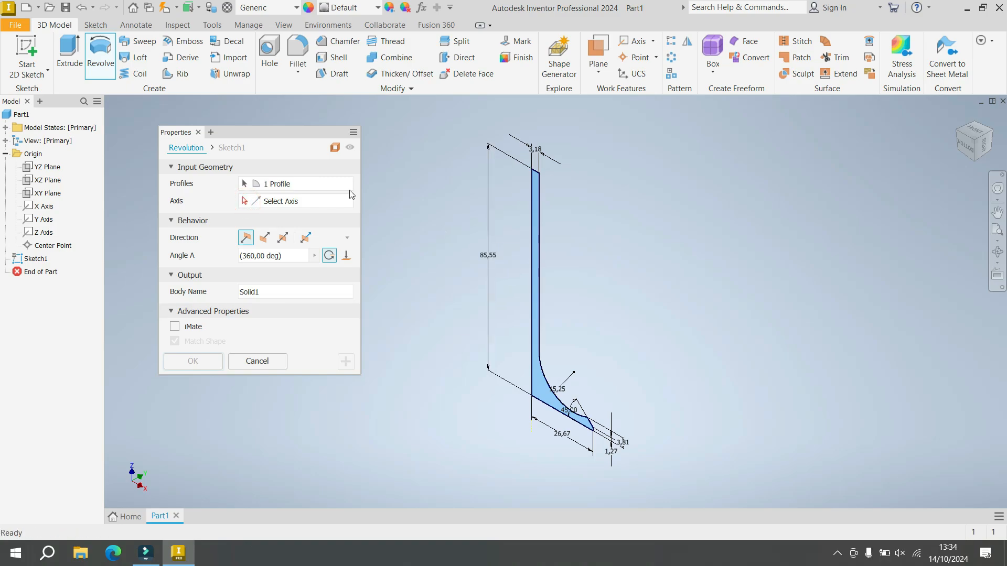
{"action": "left_click", "coordinate": [266, 202]}
{"action": "left_click", "coordinate": [531, 239]}
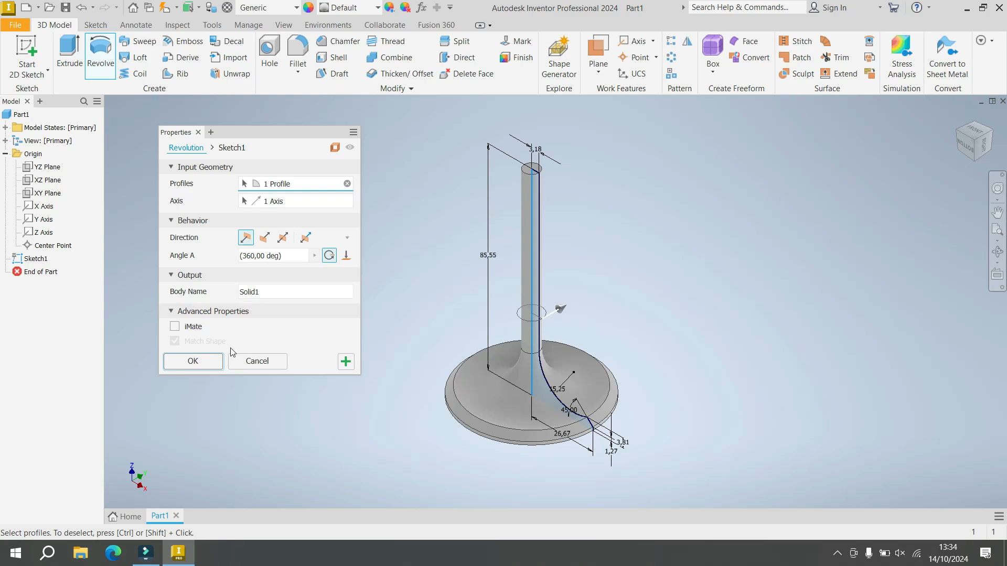
{"action": "left_click", "coordinate": [193, 361]}
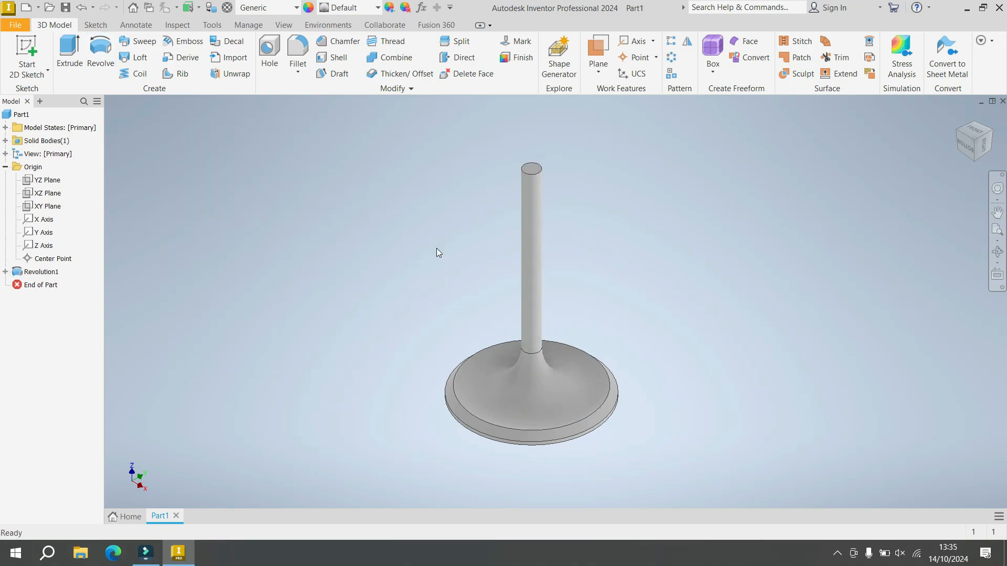
- Apply the Steel - Polished appearance from the Inventor Material Library to the part
{"action": "left_click", "coordinate": [351, 11]}
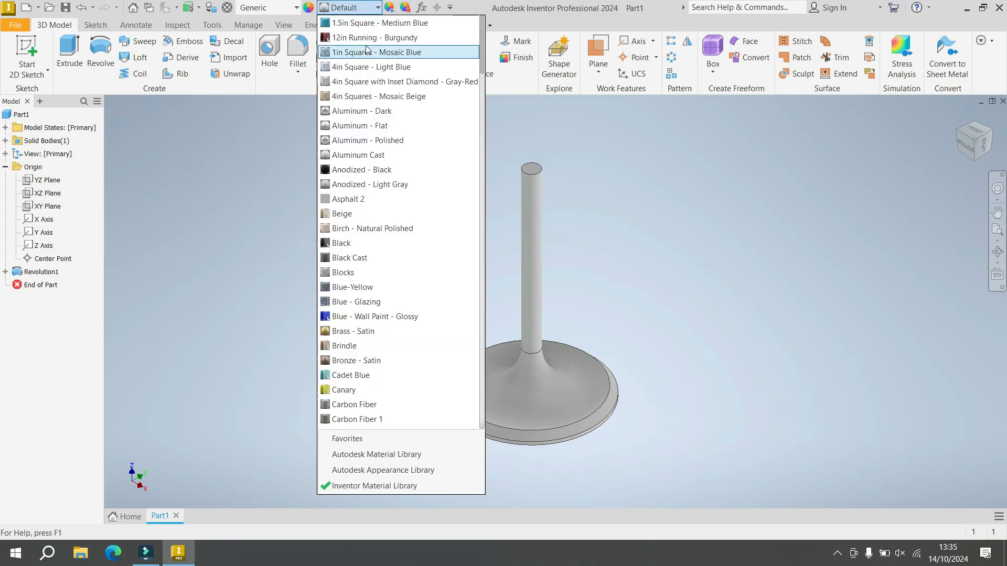
{"action": "scroll", "coordinate": [352, 258], "scroll_direction": "down", "scroll_amount": 10}
{"action": "scroll", "coordinate": [353, 259], "scroll_direction": "down", "scroll_amount": 20}
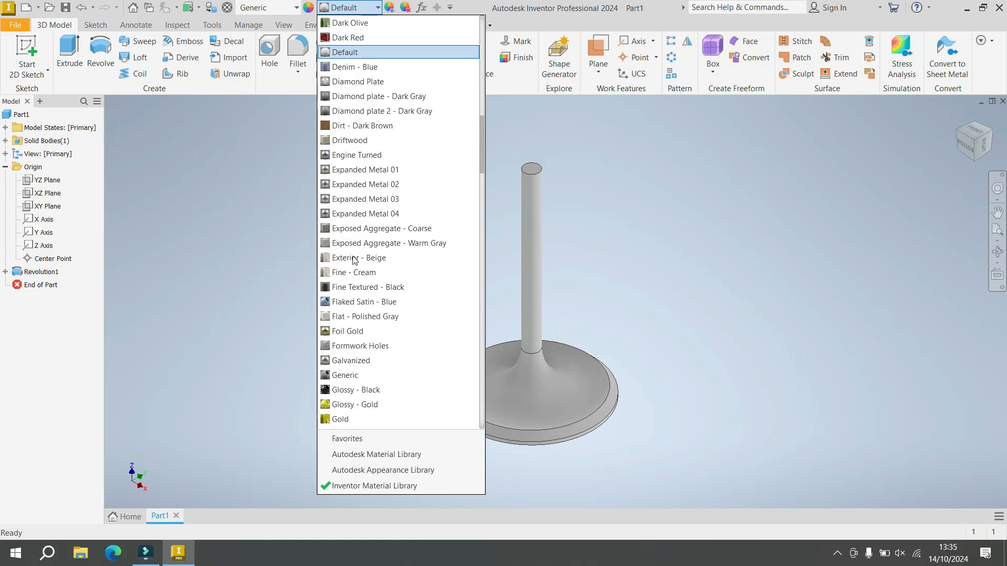
{"action": "scroll", "coordinate": [354, 260], "scroll_direction": "down", "scroll_amount": 20}
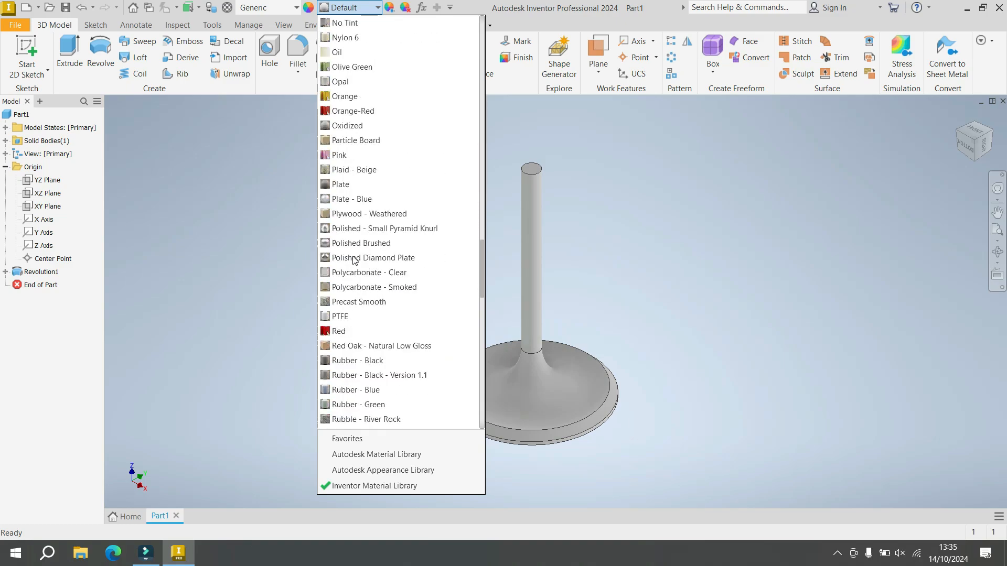
{"action": "scroll", "coordinate": [354, 259], "scroll_direction": "down", "scroll_amount": 3}
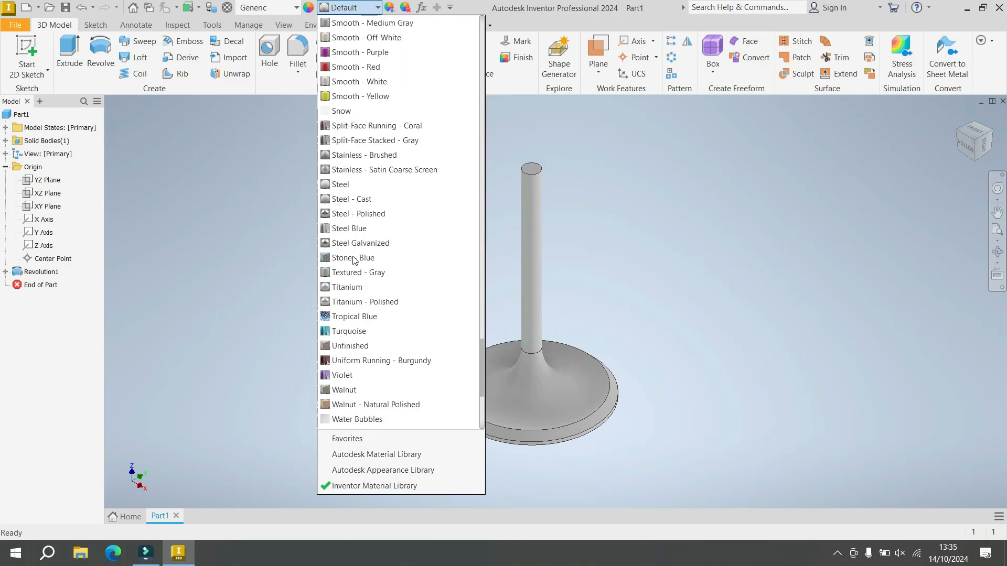
{"action": "left_click", "coordinate": [352, 214]}
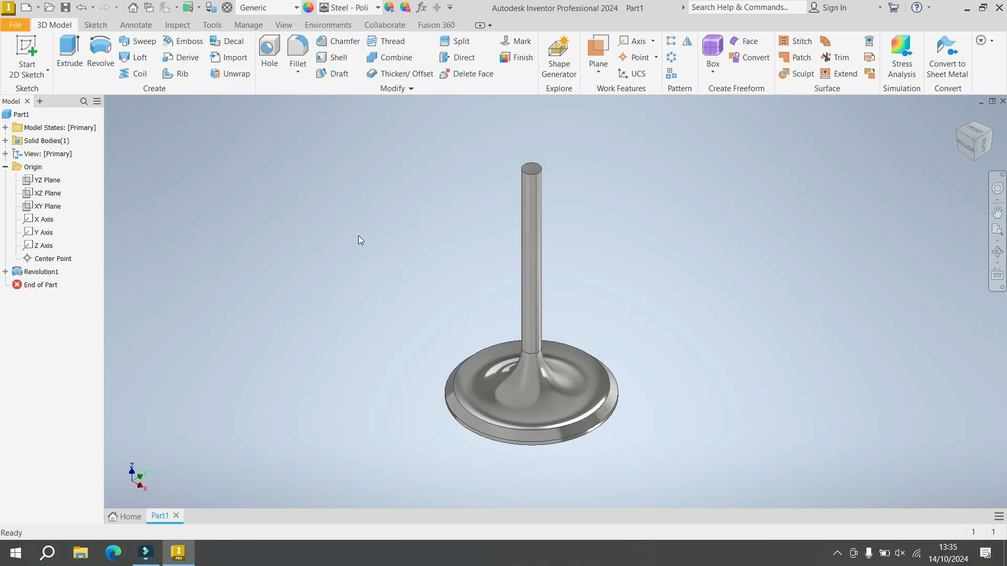
- Chamfer the circular edge at the stem's free end with Distance and Angle, 1.25 mm at 45 degrees, using the cylindrical stem face as reference
{"action": "scroll", "coordinate": [564, 169], "scroll_direction": "up", "scroll_amount": 8}
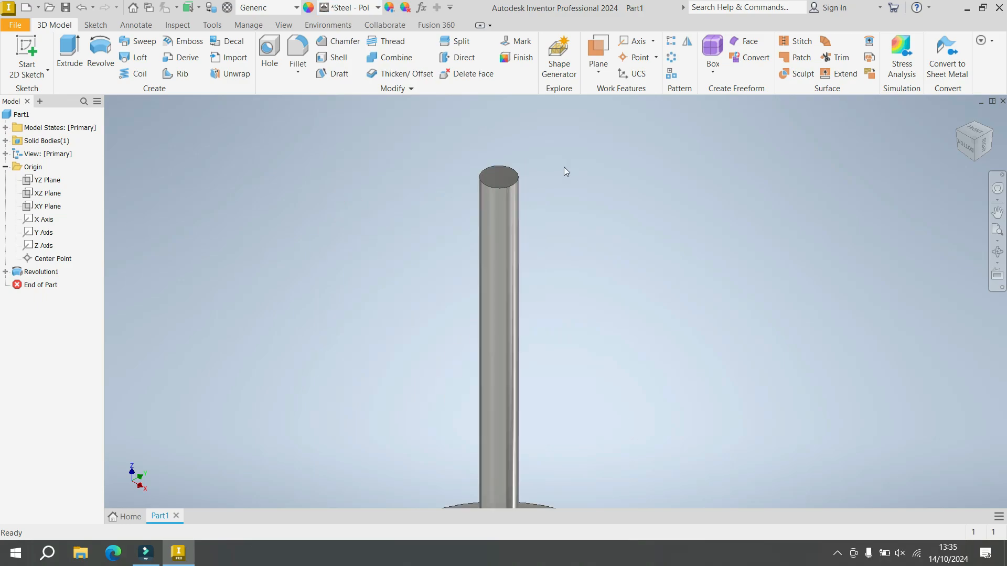
{"action": "scroll", "coordinate": [206, 168], "scroll_direction": "down", "scroll_amount": 3}
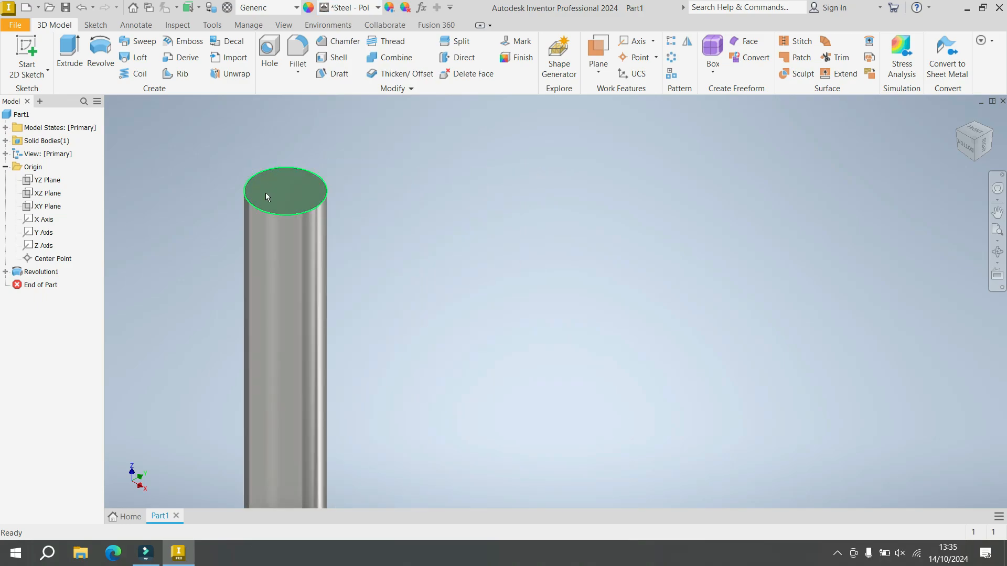
{"action": "left_click", "coordinate": [257, 209]}
{"action": "left_click", "coordinate": [290, 199]}
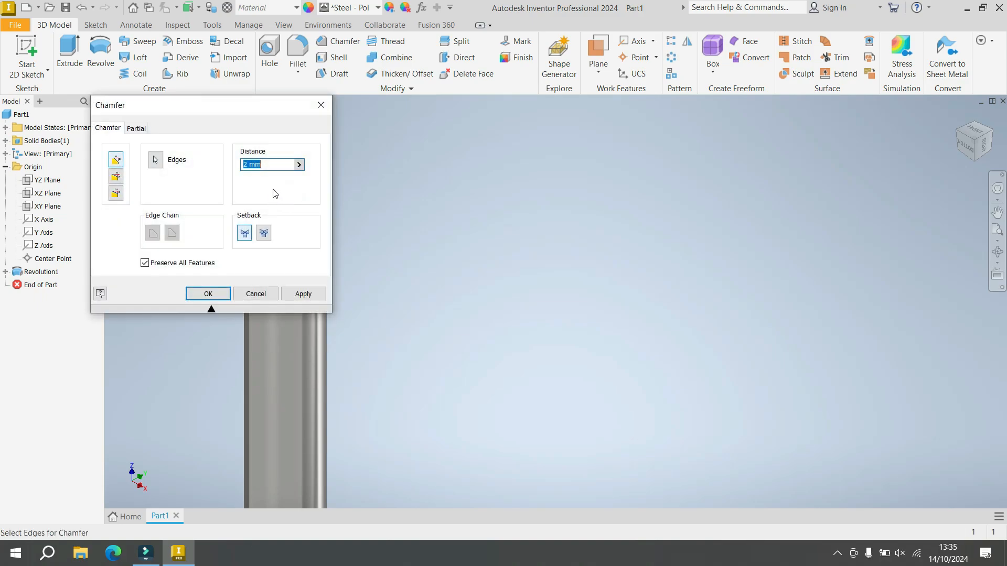
{"action": "left_click", "coordinate": [116, 176]}
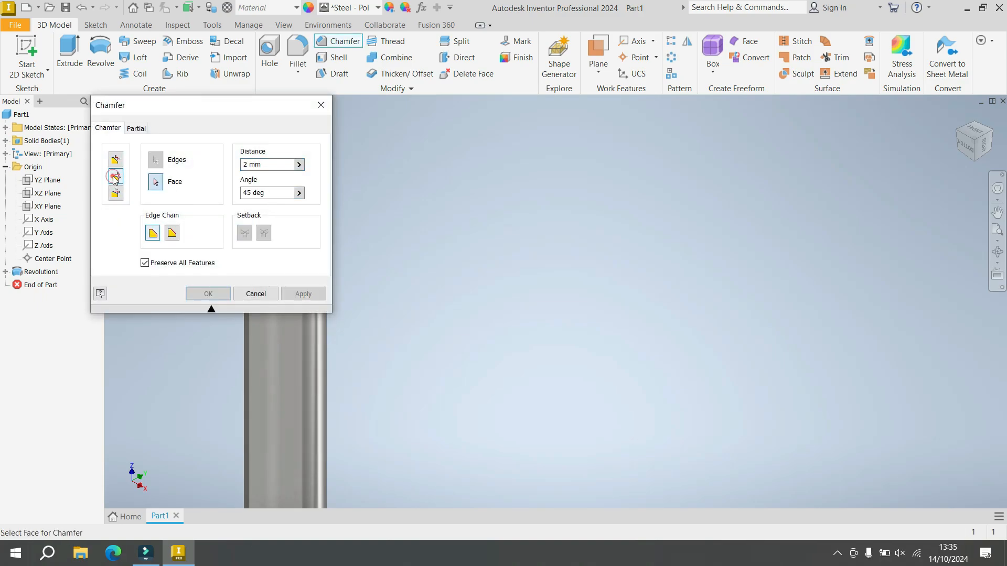
{"action": "left_click", "coordinate": [249, 164]}
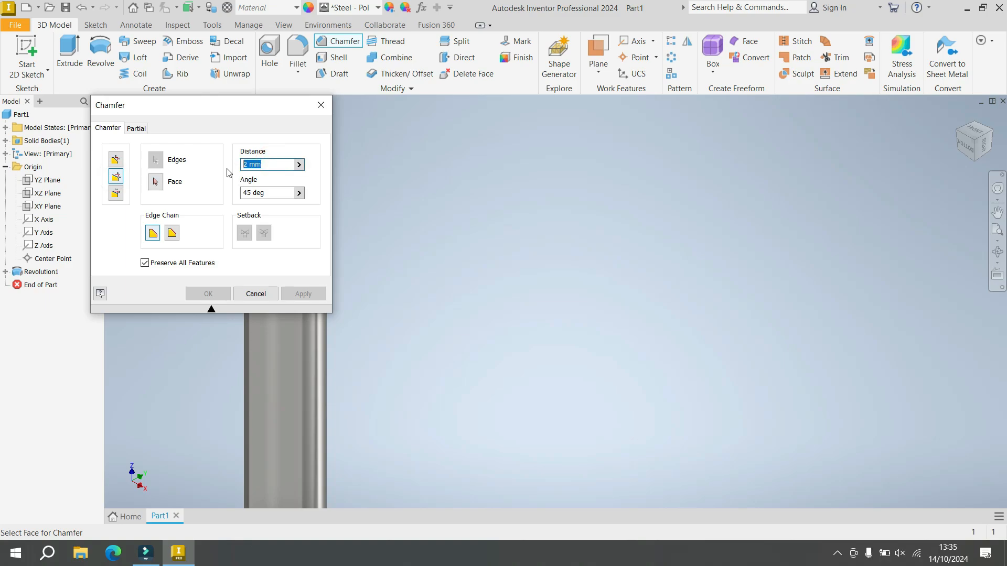
{"action": "type", "text": "1.25"}
{"action": "left_click_drag", "start_coordinate": [257, 119], "coordinate": [526, 160]}
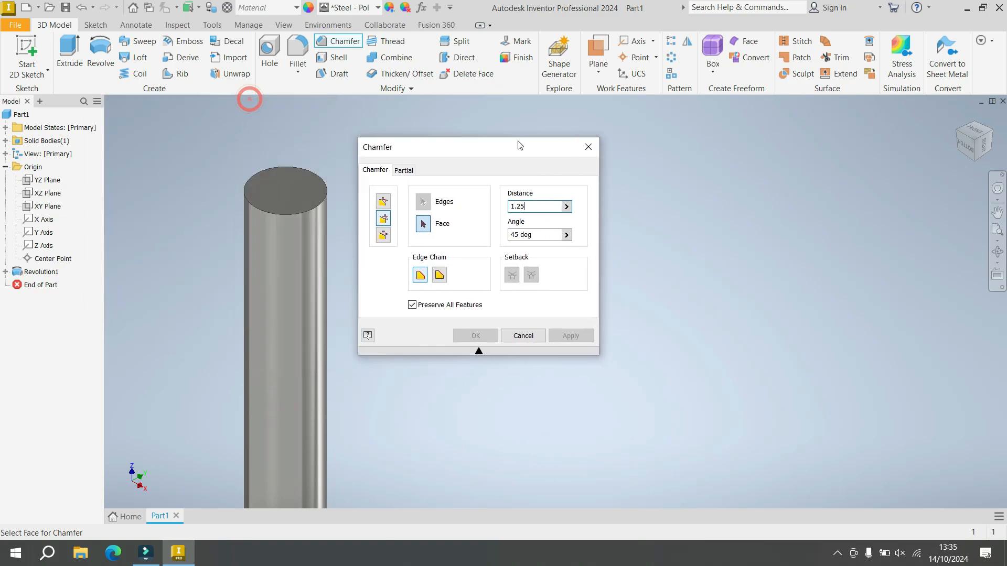
{"action": "left_click", "coordinate": [271, 225]}
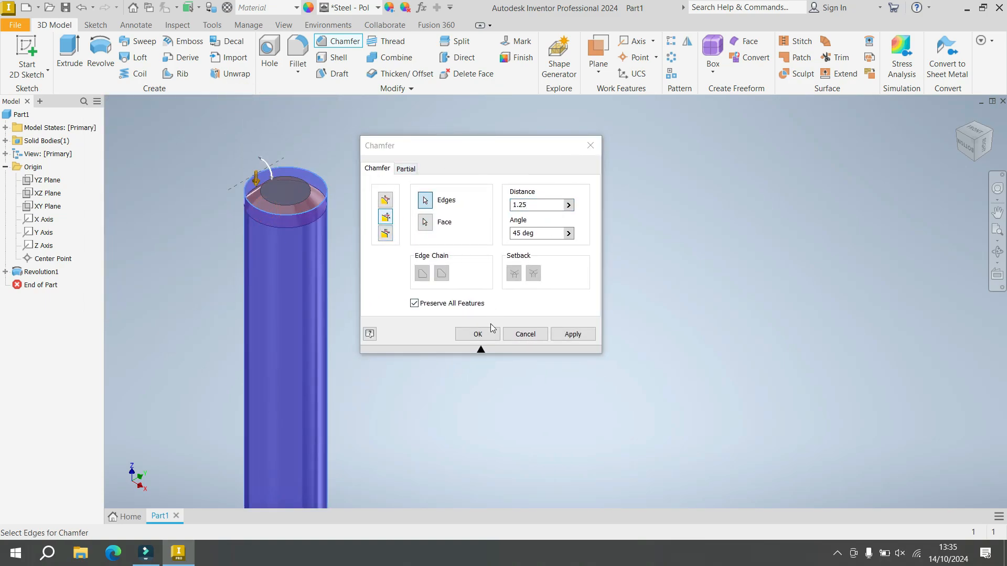
{"action": "left_click", "coordinate": [483, 331]}
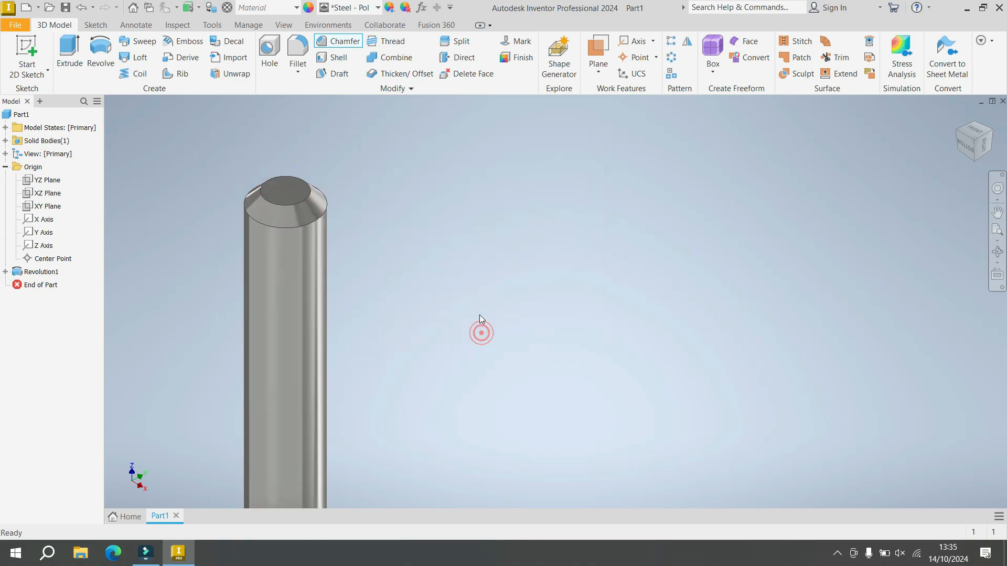
{"action": "scroll", "coordinate": [387, 213], "scroll_direction": "down", "scroll_amount": 8}
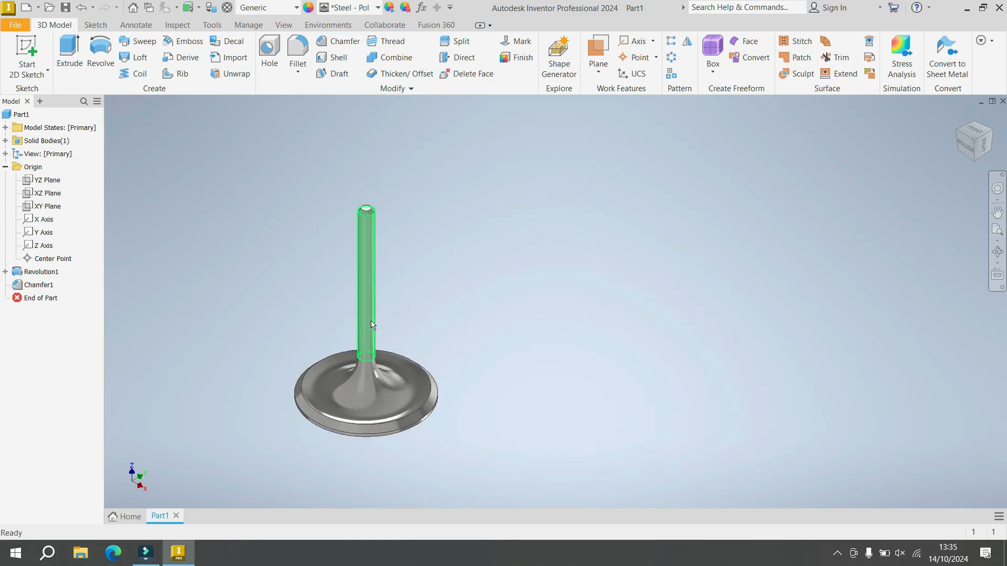
{"action": "scroll", "coordinate": [367, 328], "scroll_direction": "up", "scroll_amount": 5}
{"action": "scroll", "coordinate": [367, 332], "scroll_direction": "down", "scroll_amount": 3}
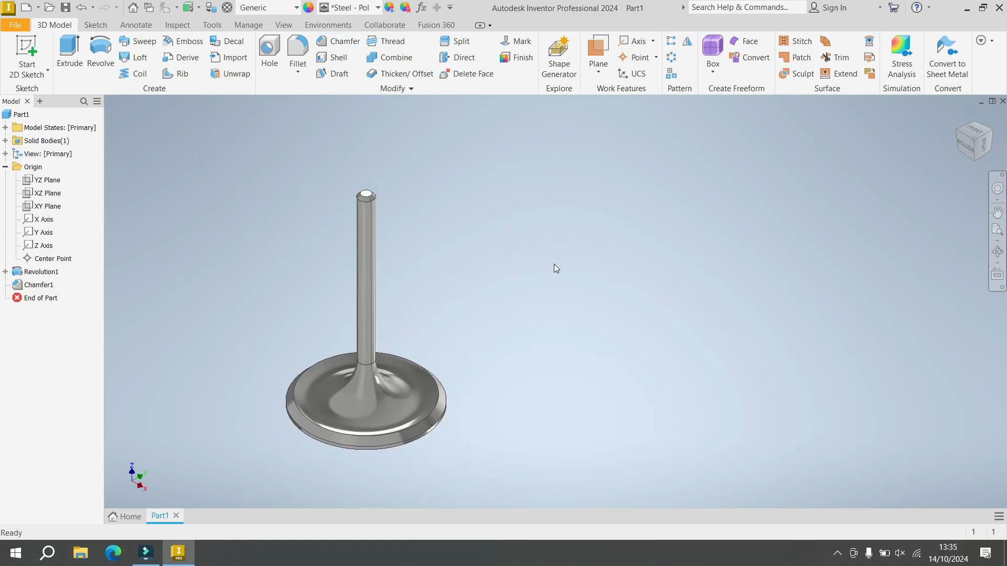
{"action": "right_click", "coordinate": [555, 240]}
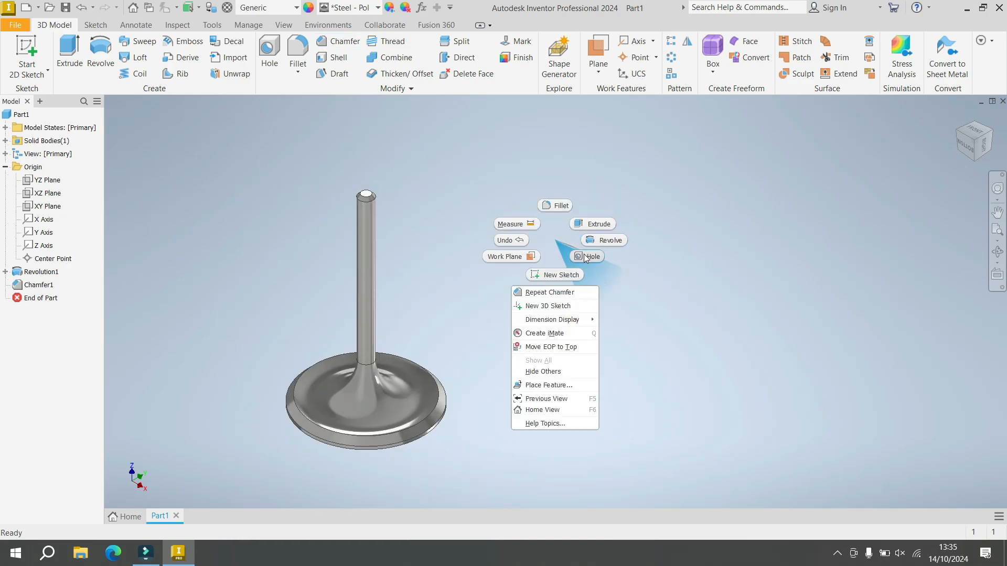
{"action": "left_click", "coordinate": [555, 236]}
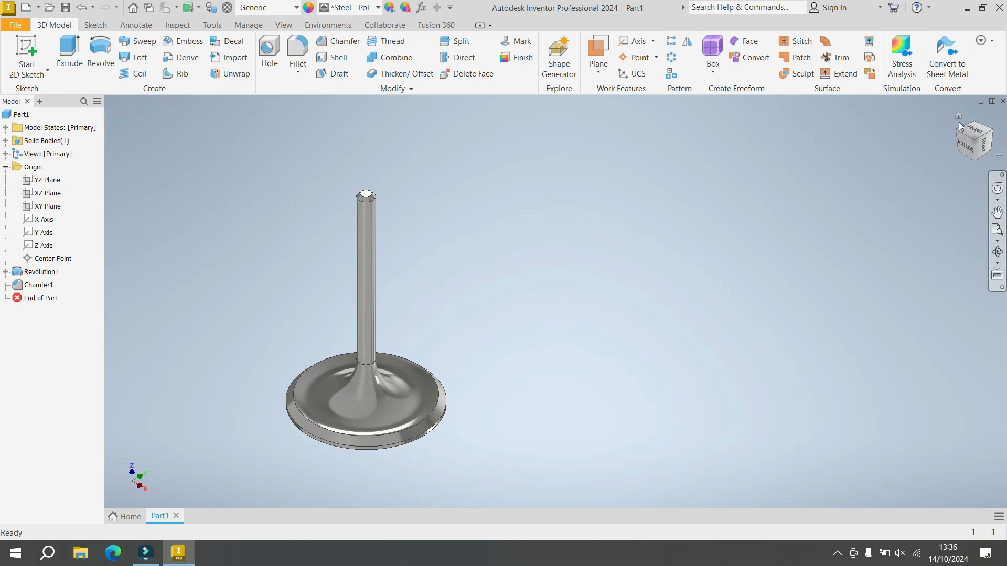
- Orient the valve upright in a front-bottom-right isometric view and set that view as home with Fit to View
{"action": "left_click", "coordinate": [958, 113]}
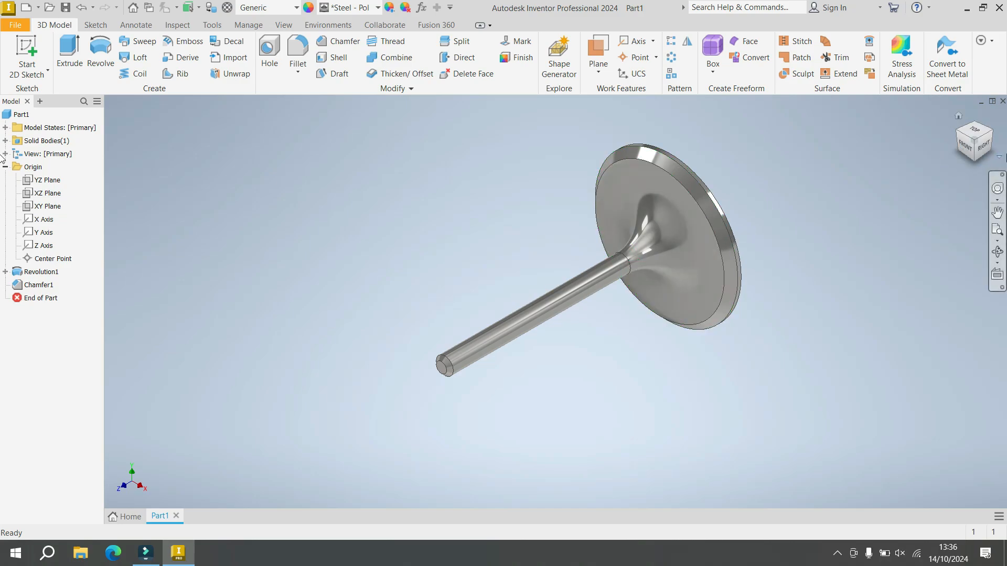
{"action": "left_click", "coordinate": [967, 155]}
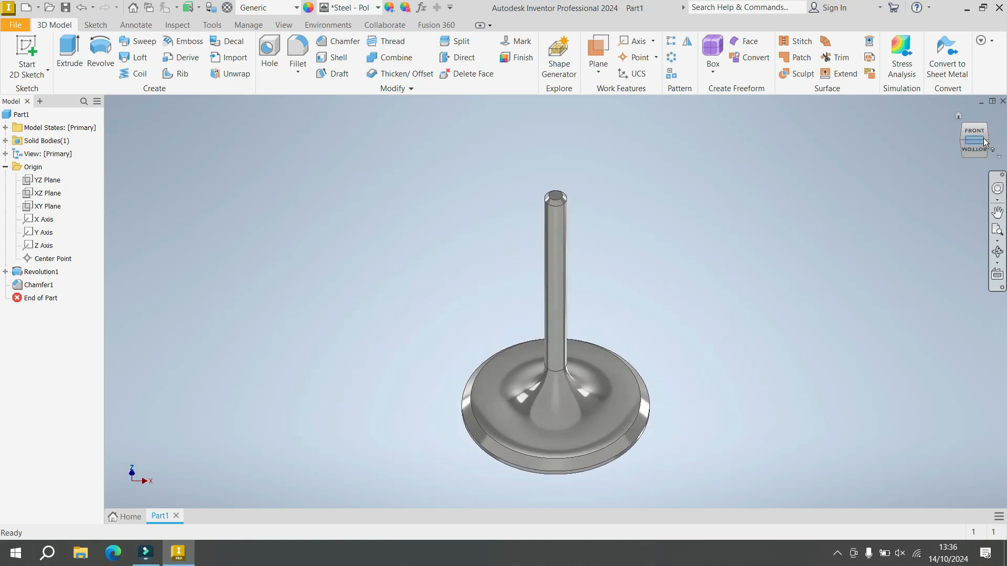
{"action": "left_click", "coordinate": [985, 140]}
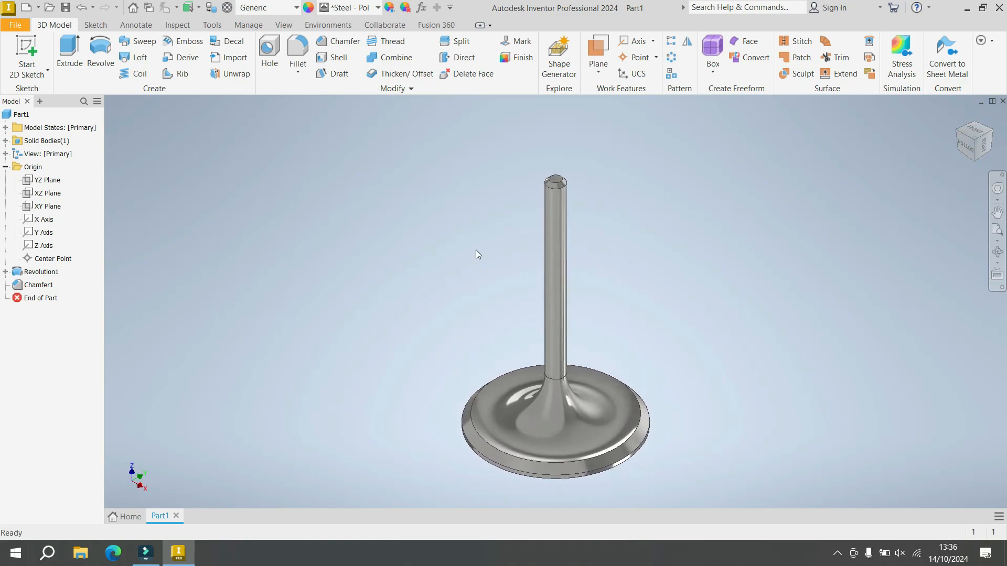
{"action": "right_click", "coordinate": [956, 120]}
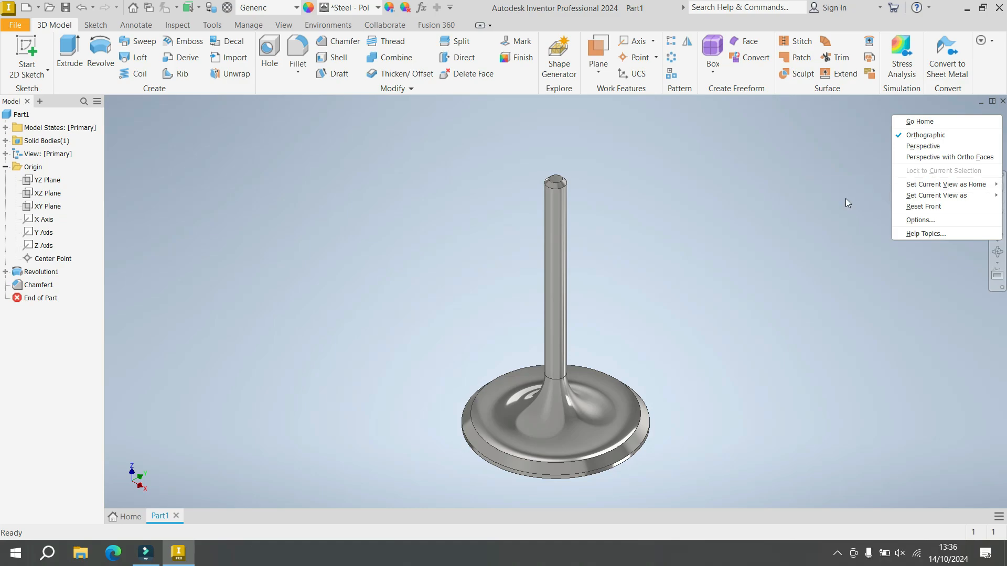
{"action": "mouse_move", "coordinate": [923, 185]}
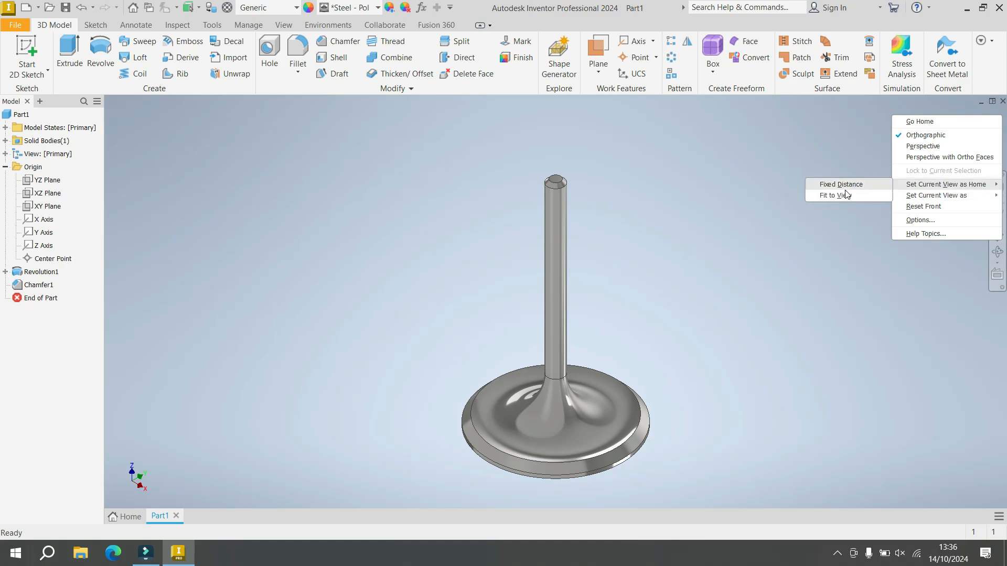
{"action": "left_click", "coordinate": [845, 196]}
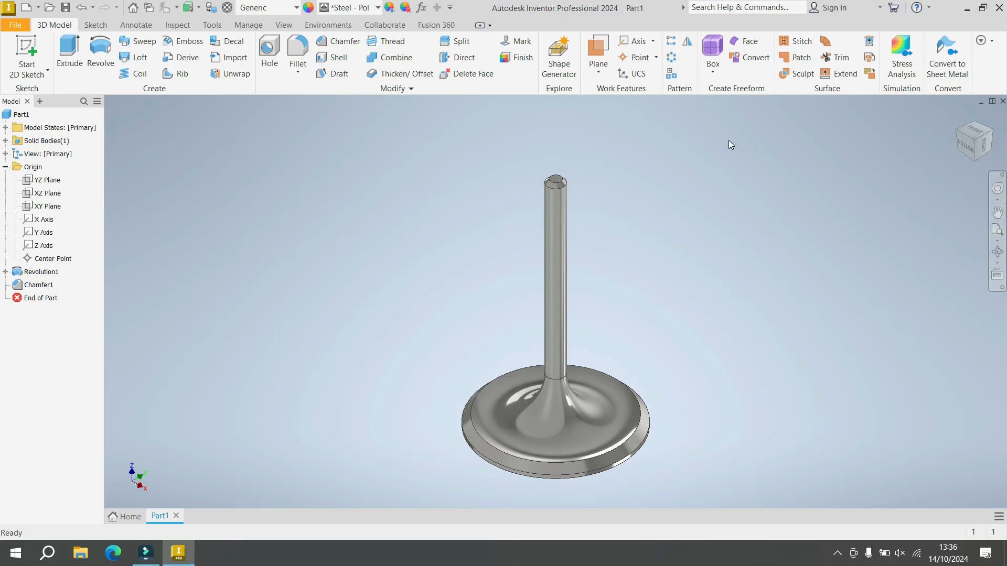
- Start saving the part and choose the V6 ENGINE > PART 16 folder, reached through Documents > SMK STRADA > 2024-2025, as its location
{"action": "left_click", "coordinate": [65, 7]}
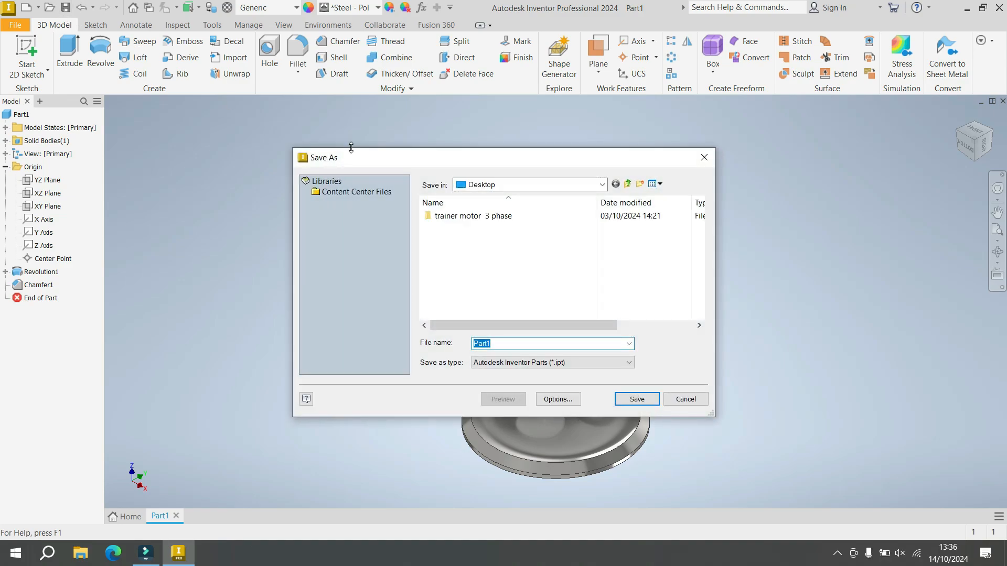
{"action": "left_click", "coordinate": [602, 185]}
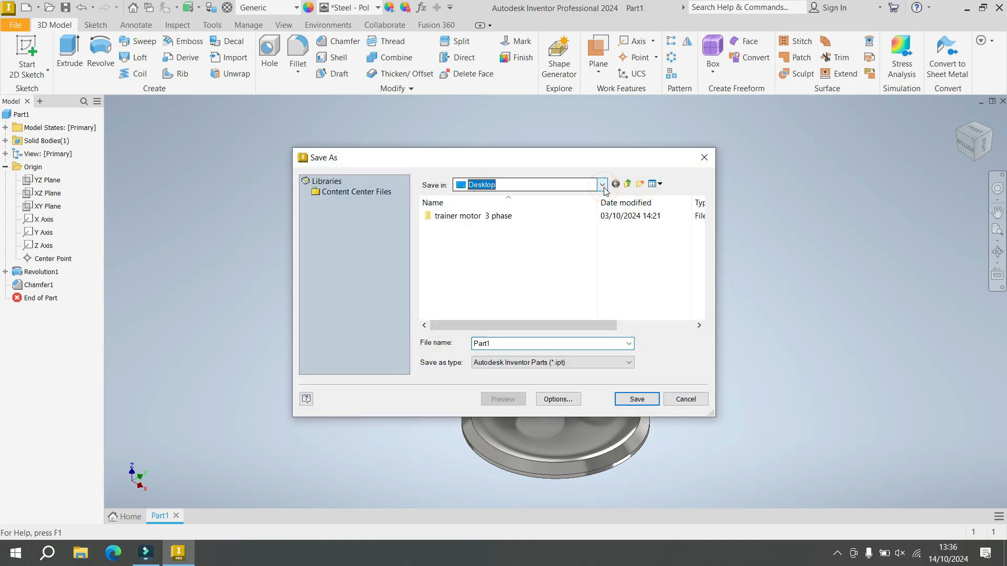
{"action": "left_click", "coordinate": [495, 302]}
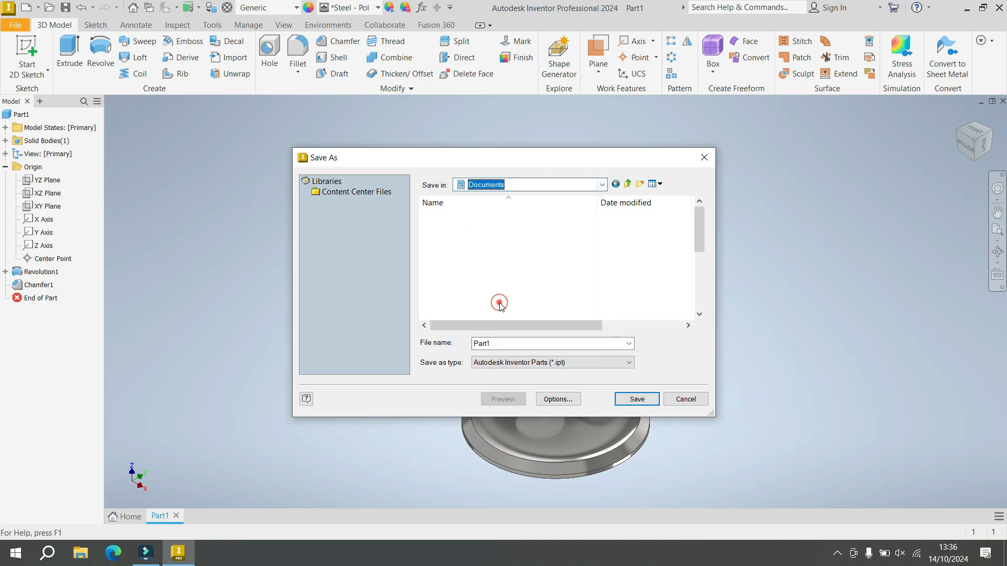
{"action": "scroll", "coordinate": [452, 283], "scroll_direction": "down", "scroll_amount": 3}
{"action": "scroll", "coordinate": [452, 283], "scroll_direction": "down", "scroll_amount": 2}
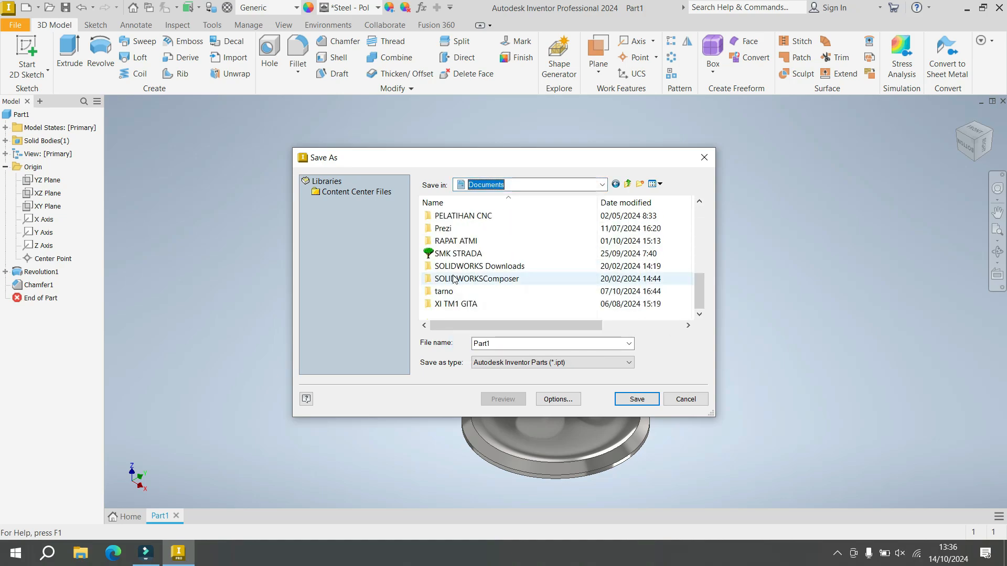
{"action": "double_click", "coordinate": [462, 254]}
{"action": "double_click", "coordinate": [453, 241]}
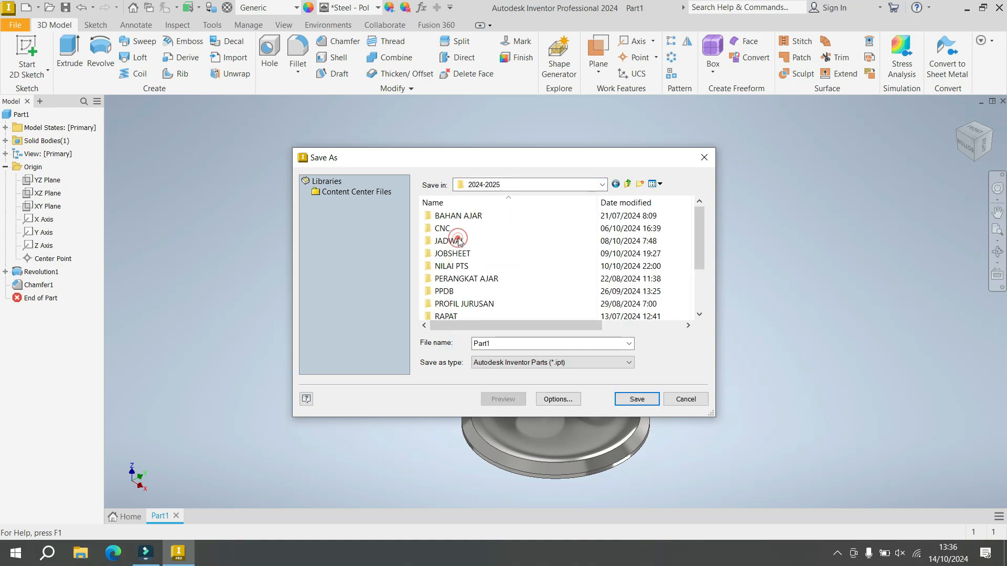
{"action": "scroll", "coordinate": [462, 283], "scroll_direction": "down", "scroll_amount": 2}
{"action": "double_click", "coordinate": [454, 291]}
{"action": "scroll", "coordinate": [454, 293], "scroll_direction": "down", "scroll_amount": 3}
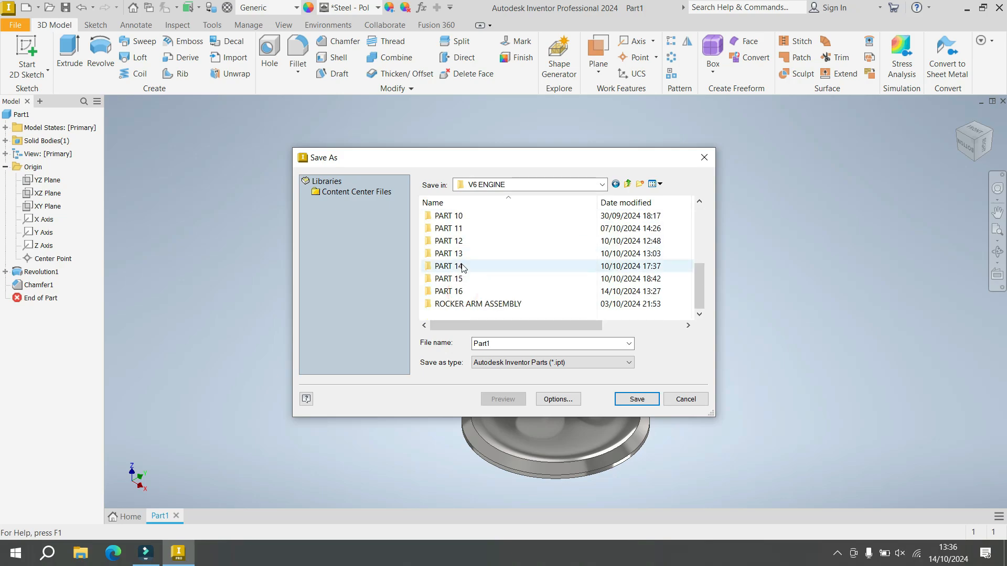
{"action": "double_click", "coordinate": [454, 292]}
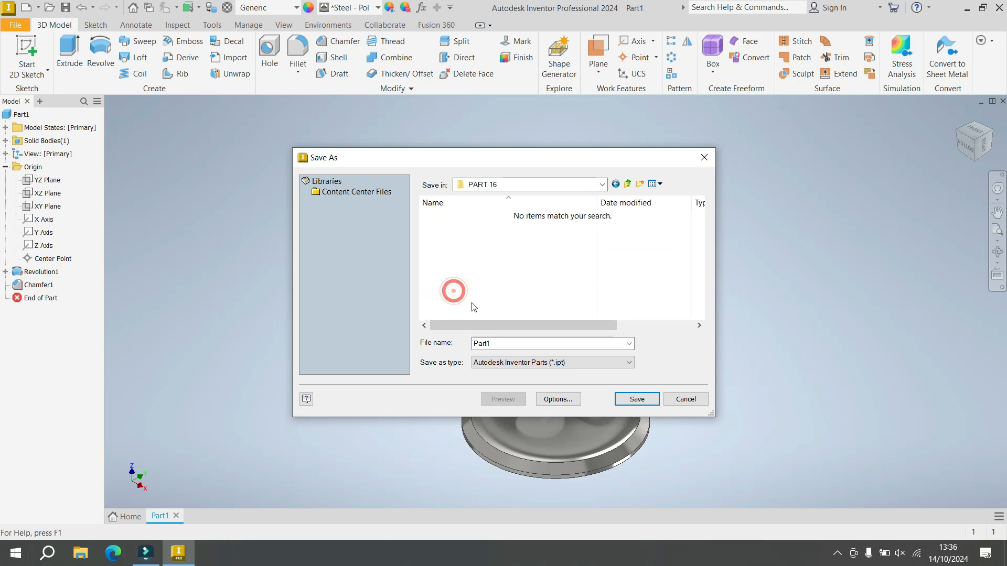
- Name the file Part16_Engine Valve and save it as an Autodesk Inventor part
{"action": "left_click", "coordinate": [510, 344]}
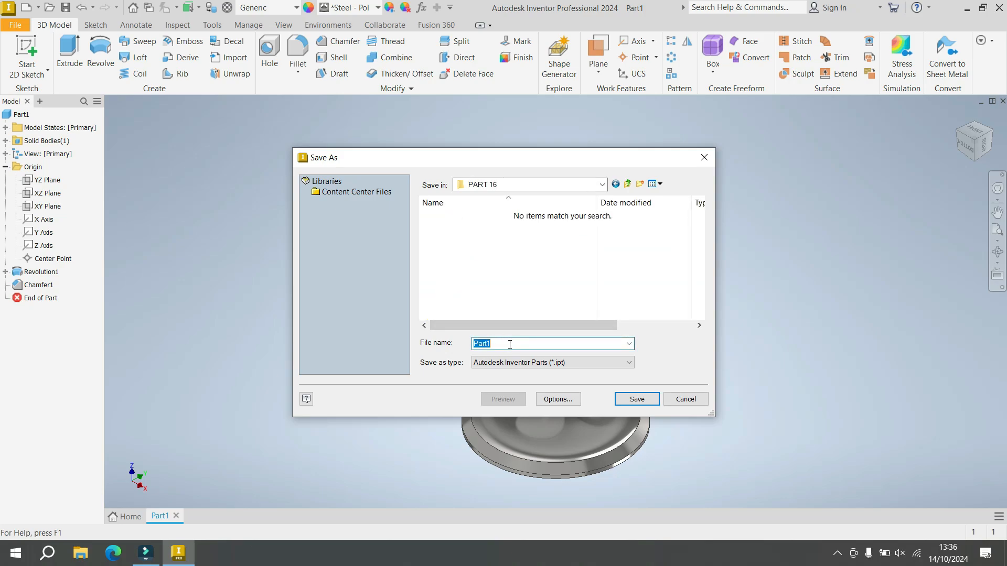
{"action": "left_click", "coordinate": [510, 344]}
{"action": "type", "text": "6_Engine Valve"}
{"action": "left_click", "coordinate": [631, 401]}
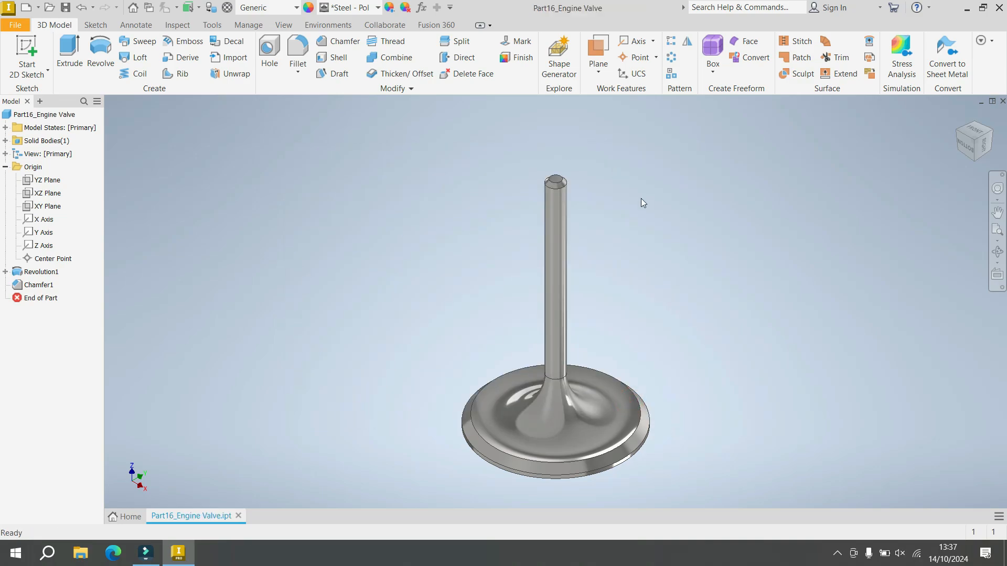